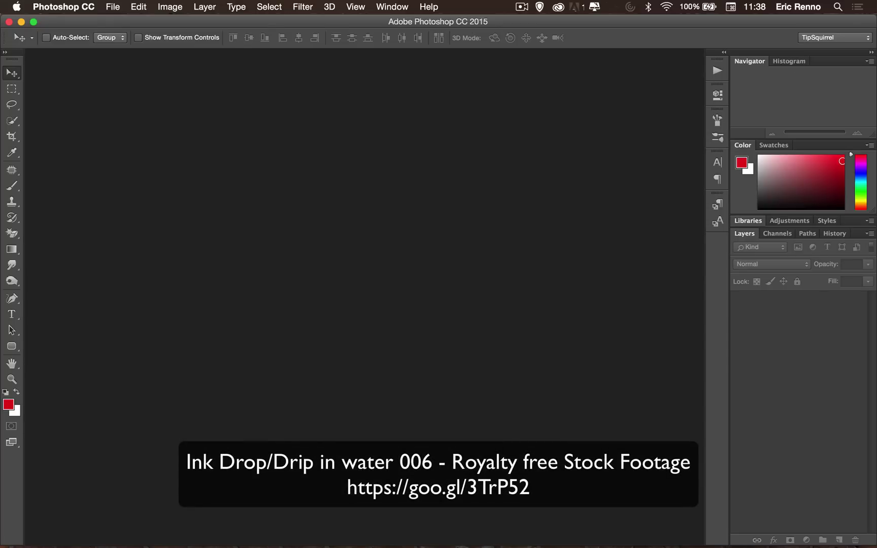
Step: Open the .m2ts ink-drop footage as a video document and scrub to a pink-ink frame near 0:00:00:28
drag(876, 249, 270, 235)
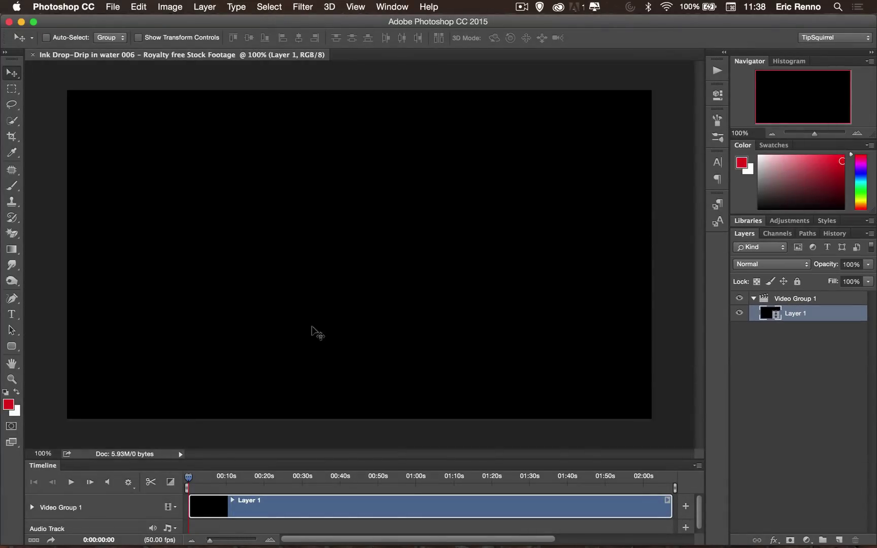
mouse_move(189, 481)
mouse_down()
mouse_move(422, 472)
mouse_move(674, 484)
mouse_move(191, 478)
mouse_up()
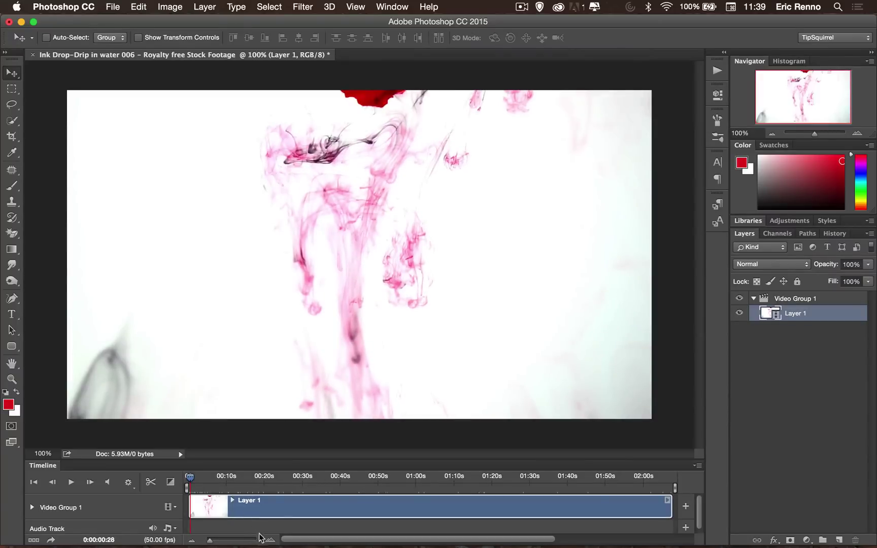
Step: Trim the first 3 black frames off the ink clip and return the playhead to 0:00:00:00
click(268, 539)
click(268, 539)
click(268, 539)
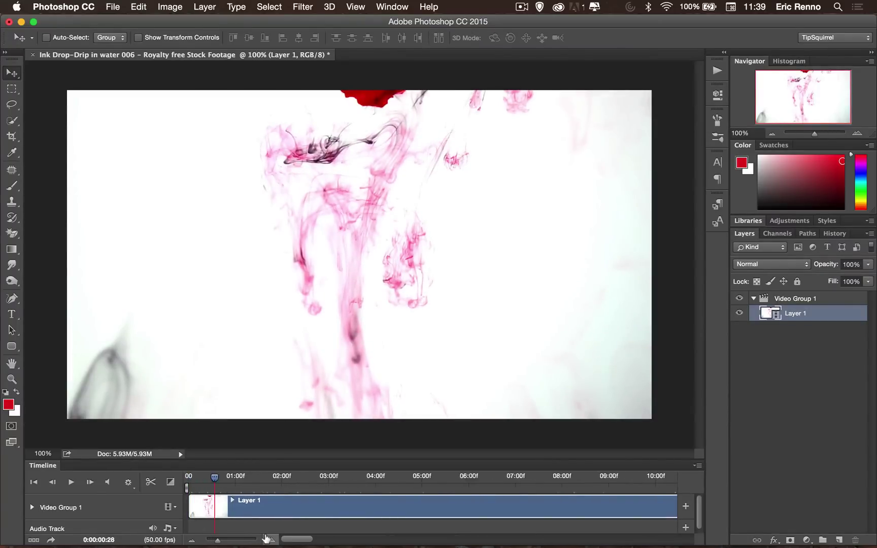
click(268, 538)
click(268, 539)
drag(282, 480, 192, 480)
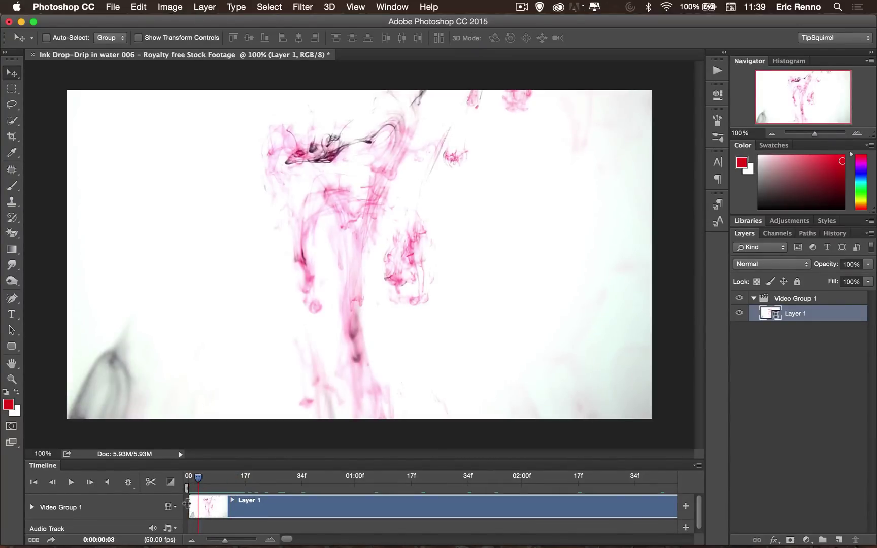
drag(187, 504, 203, 503)
key(Left)
key(Left)
key(Left)
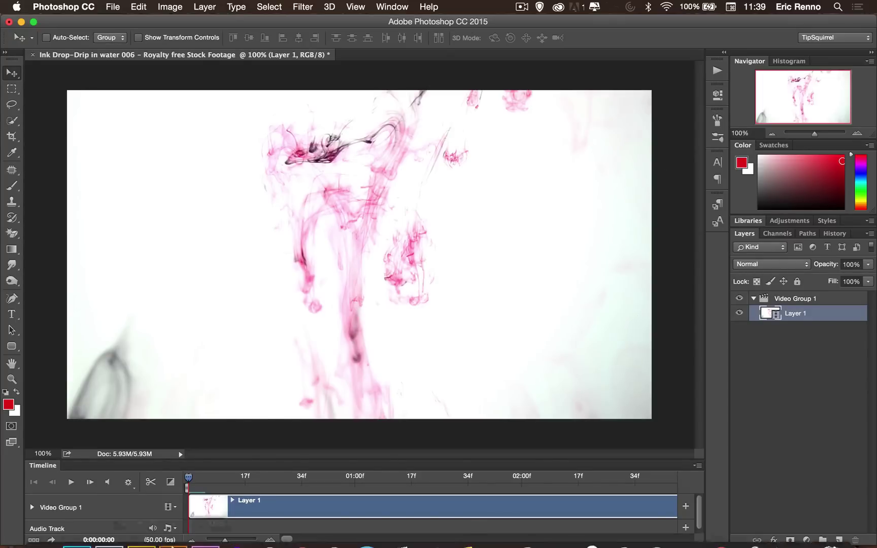
Step: Open Fotolia_38314193.jpg from Bridge's Essentials view through Camera Raw into Photoshop
click(154, 533)
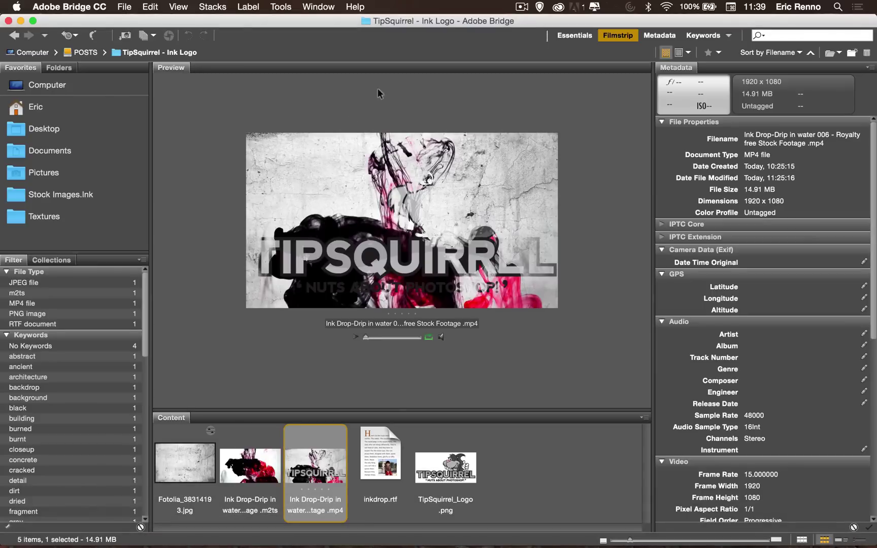
click(573, 35)
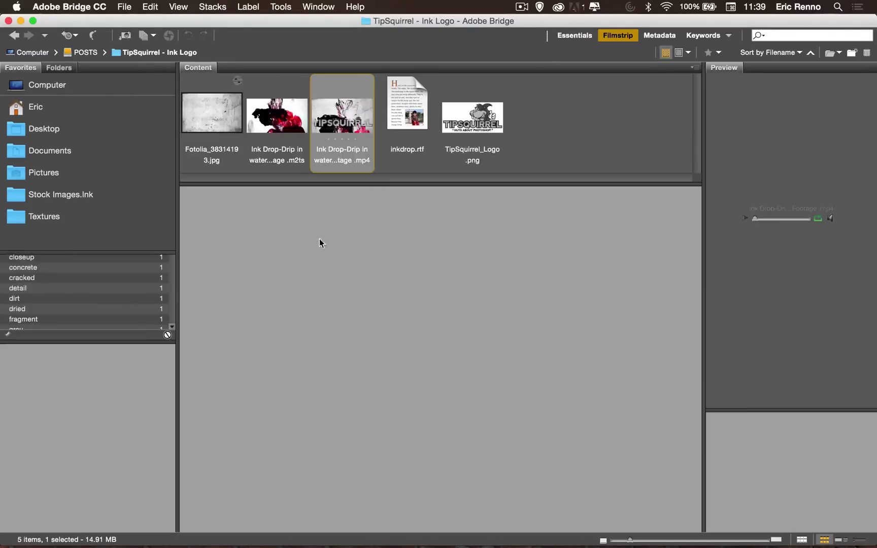
click(211, 129)
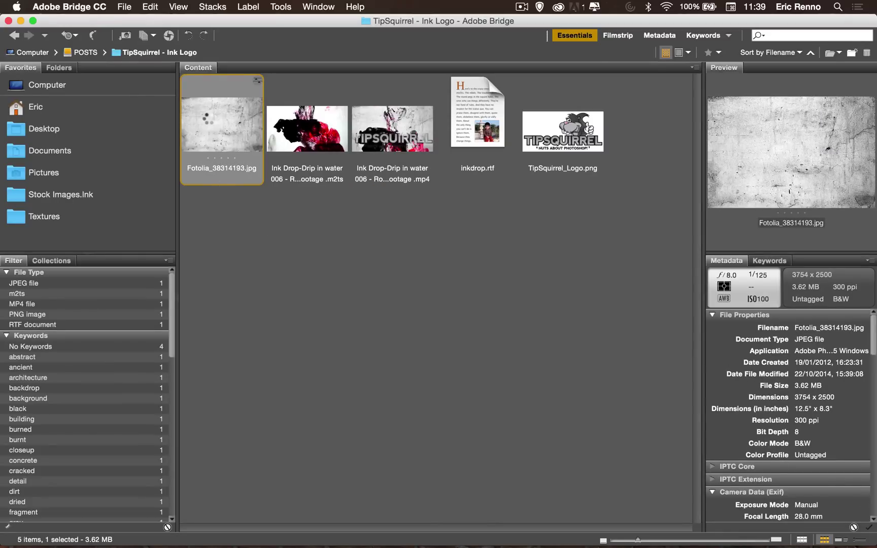
key(super+r)
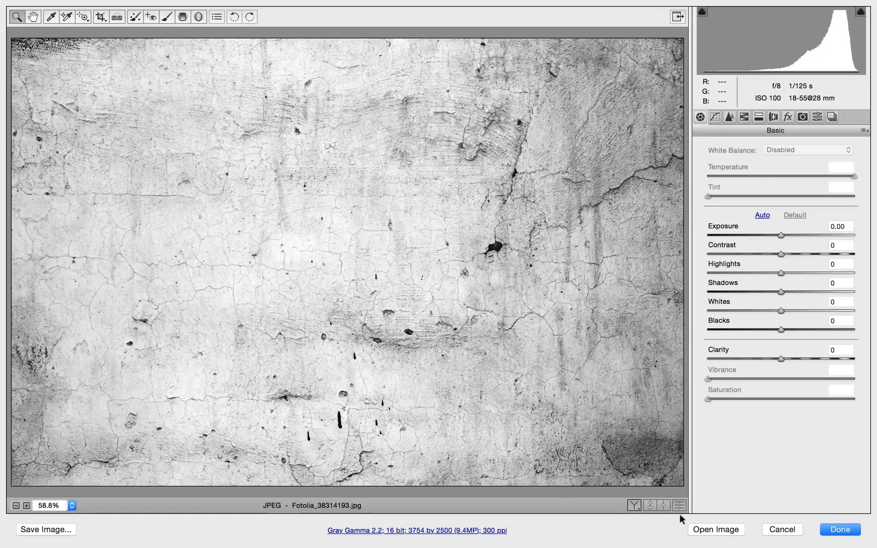
click(696, 529)
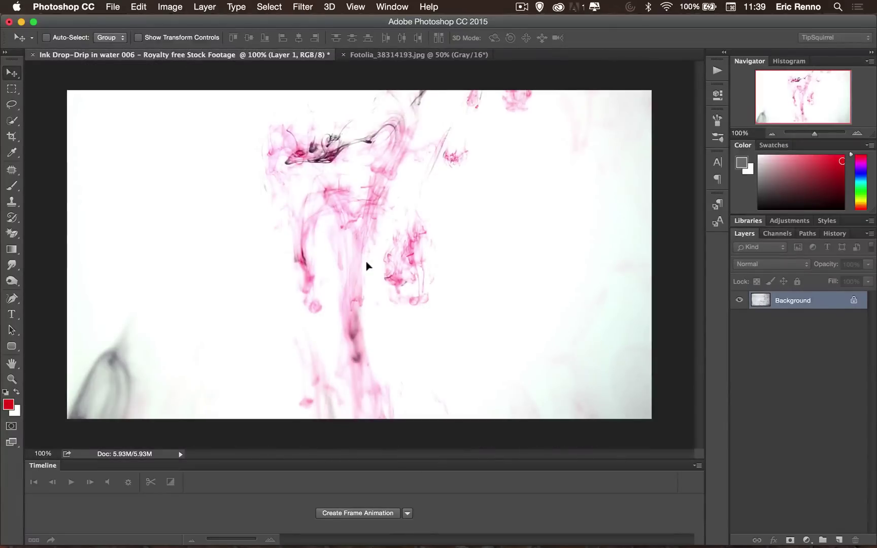
Step: Copy the texture into the ink document as Layer 2, outside the video group, with its clip starting at 0:00
drag(366, 263, 371, 266)
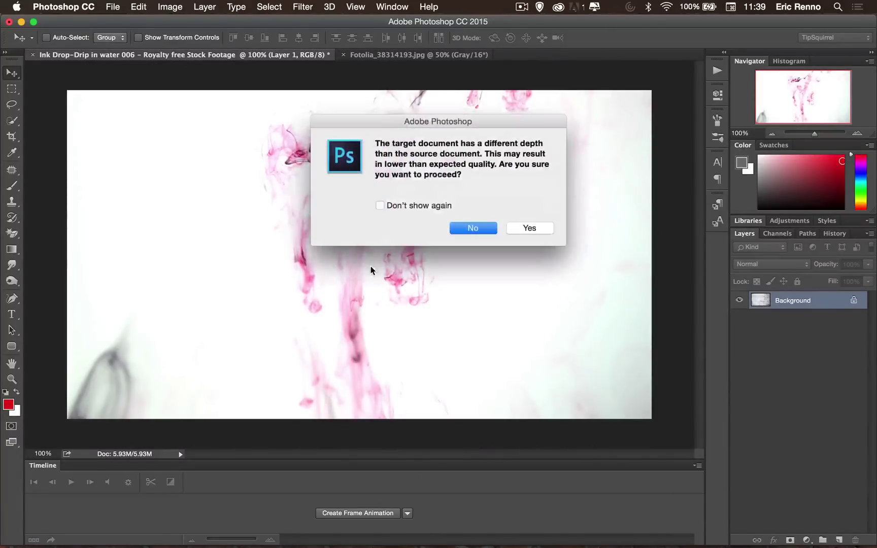
click(528, 228)
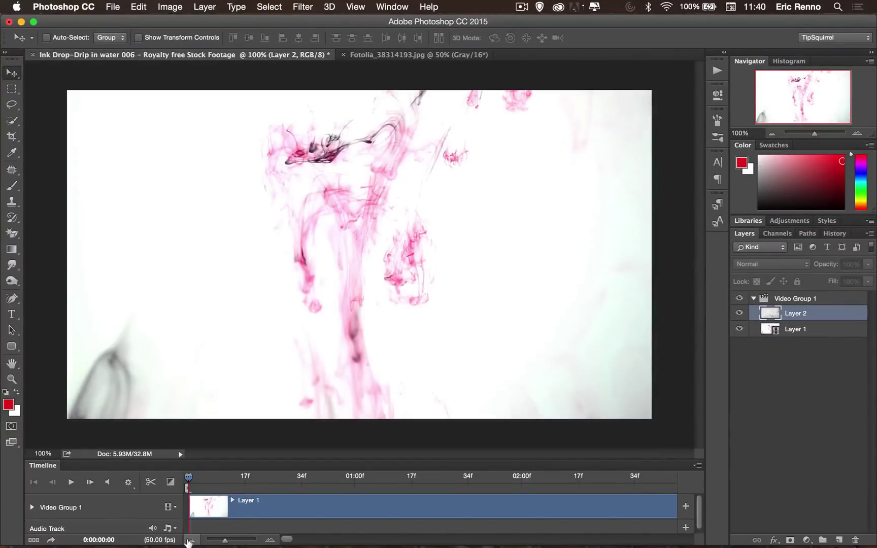
click(189, 540)
click(189, 541)
click(188, 540)
click(189, 540)
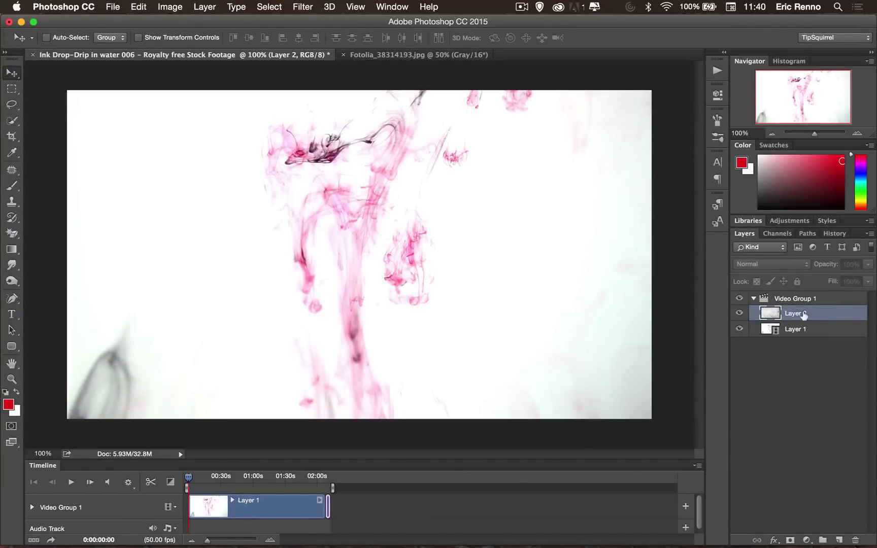
drag(812, 311, 811, 289)
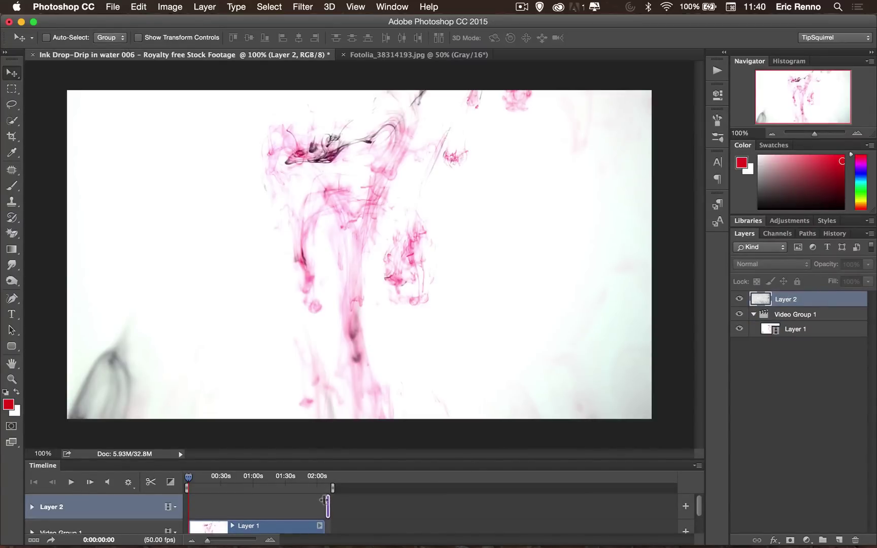
drag(318, 500, 168, 507)
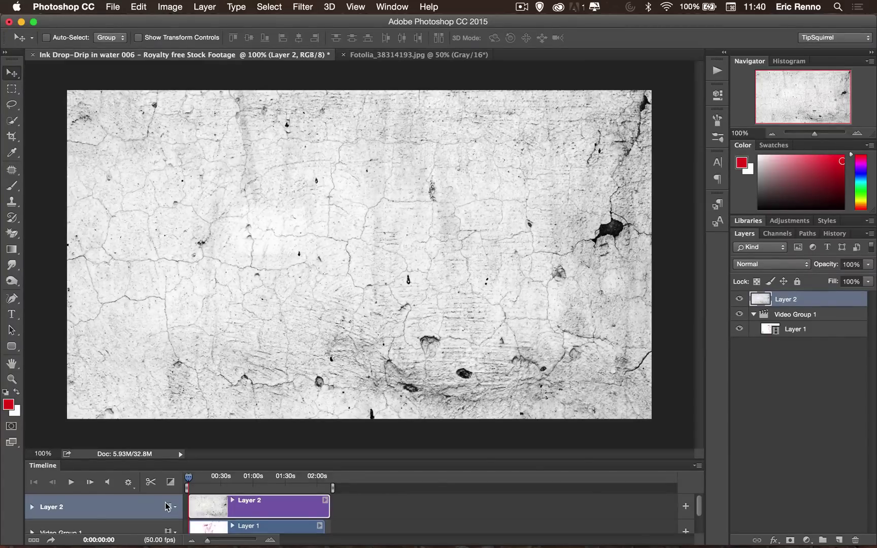
Step: Scale the Layer 2 texture down to exactly fill the canvas, then view the document at 100%
key(super+t)
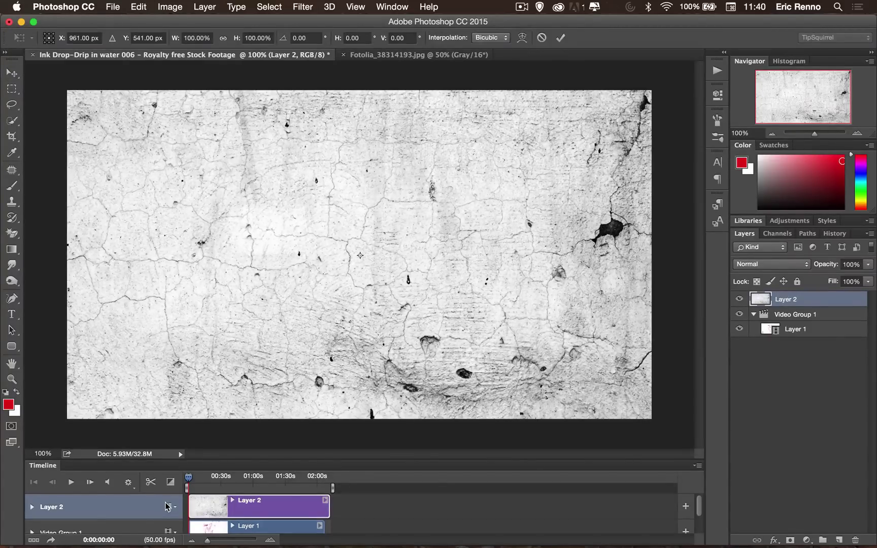
key(super+0)
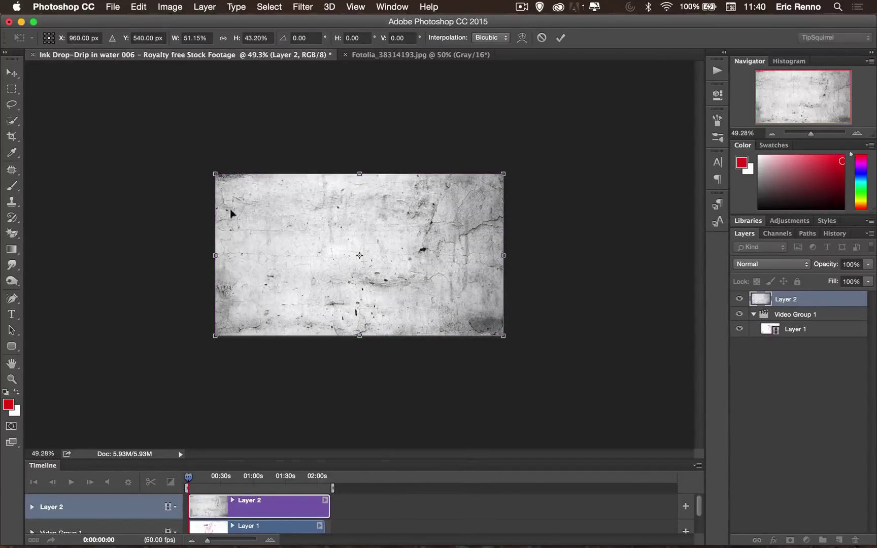
click(560, 38)
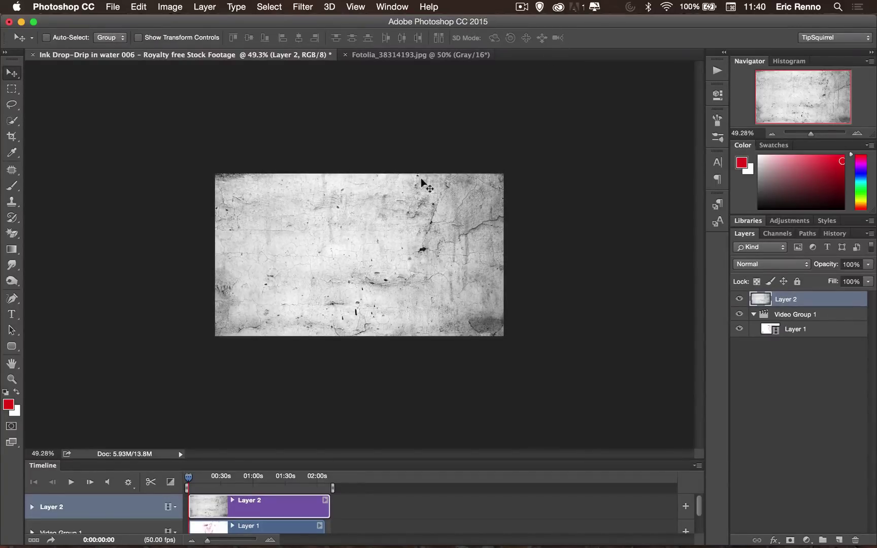
key(super+0)
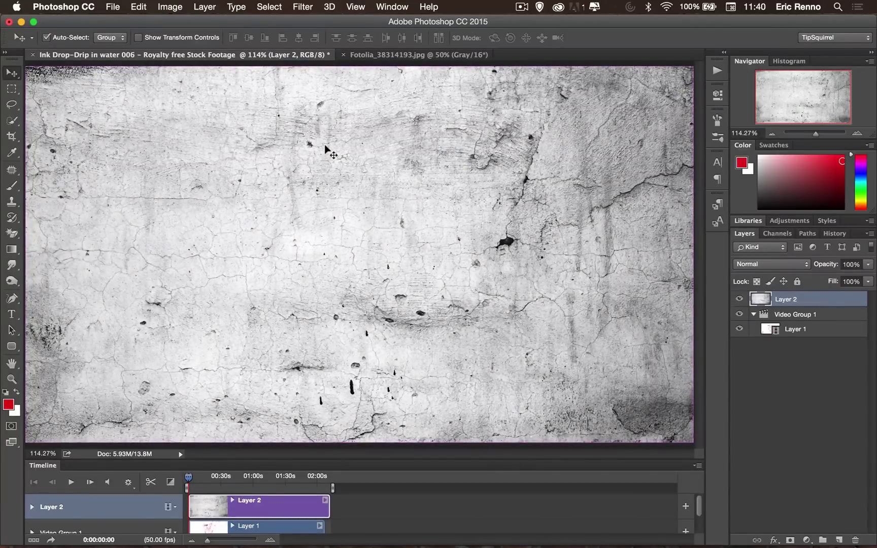
key(super+1)
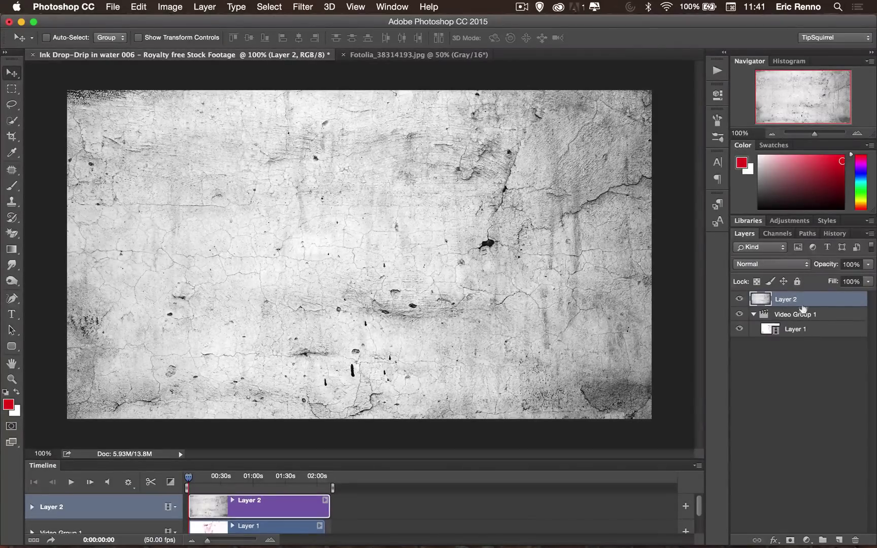
Step: Move Layer 2 beneath Video Group 1 and trim its clip end to match the ink clip
drag(822, 299, 797, 375)
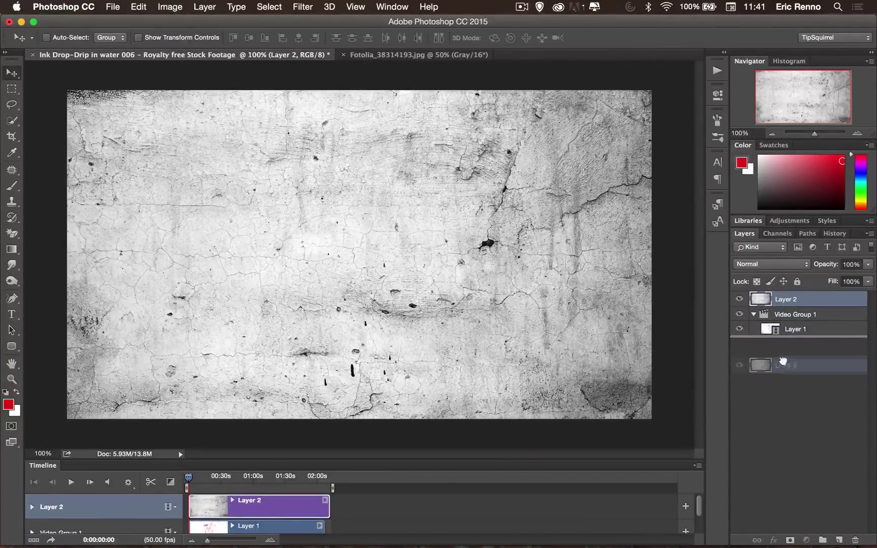
drag(783, 360, 783, 362)
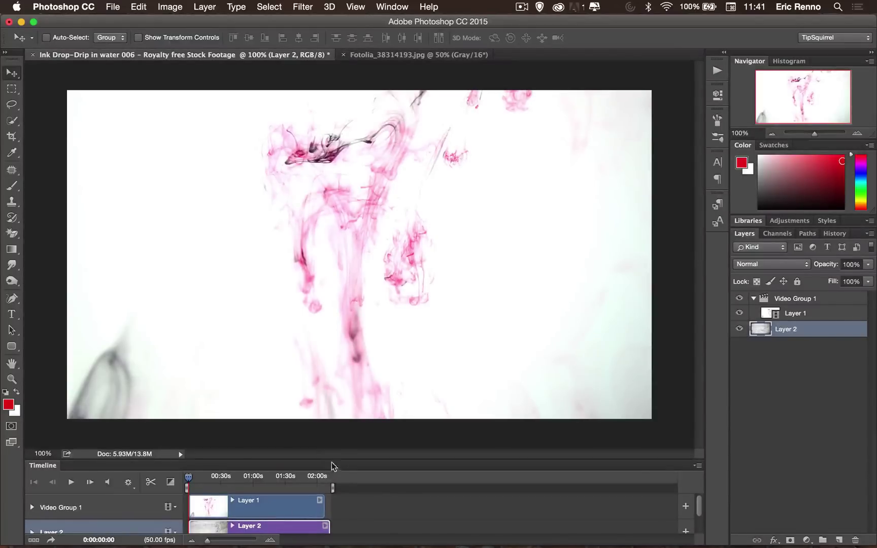
drag(329, 458, 329, 394)
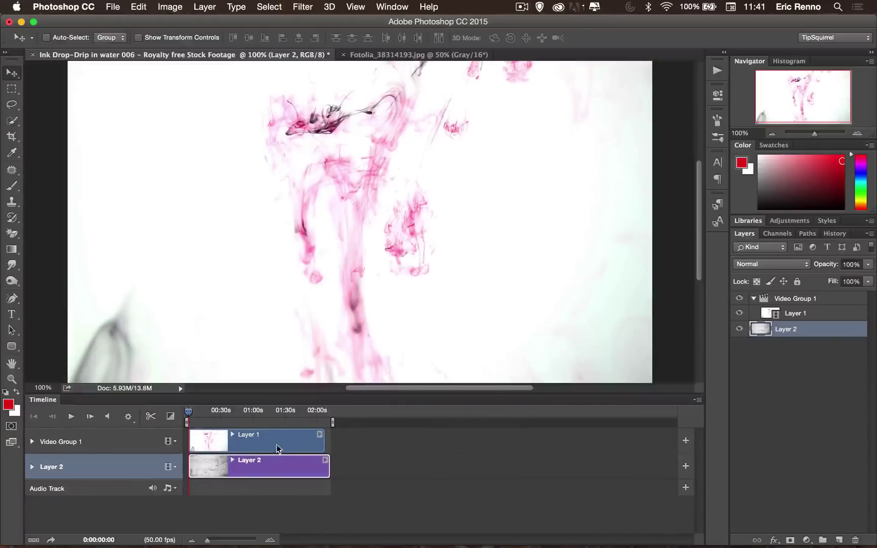
drag(329, 467, 324, 467)
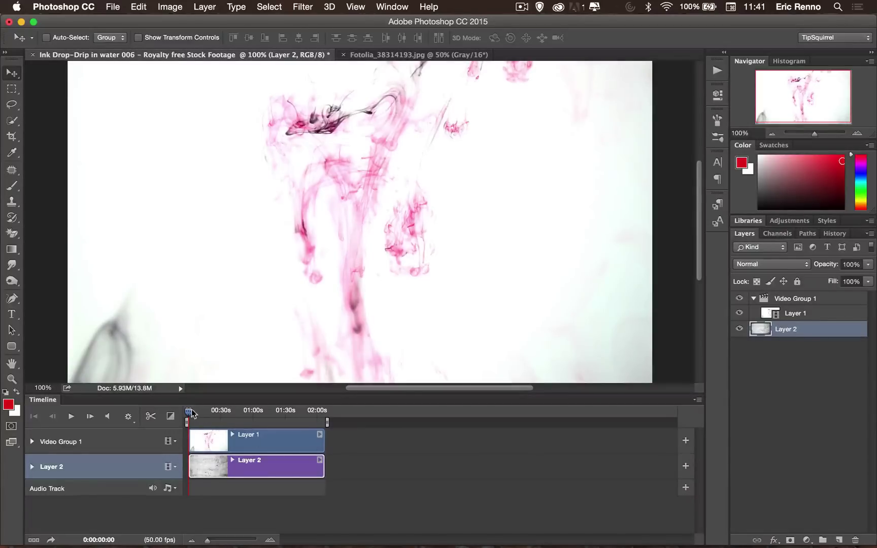
drag(191, 413, 201, 413)
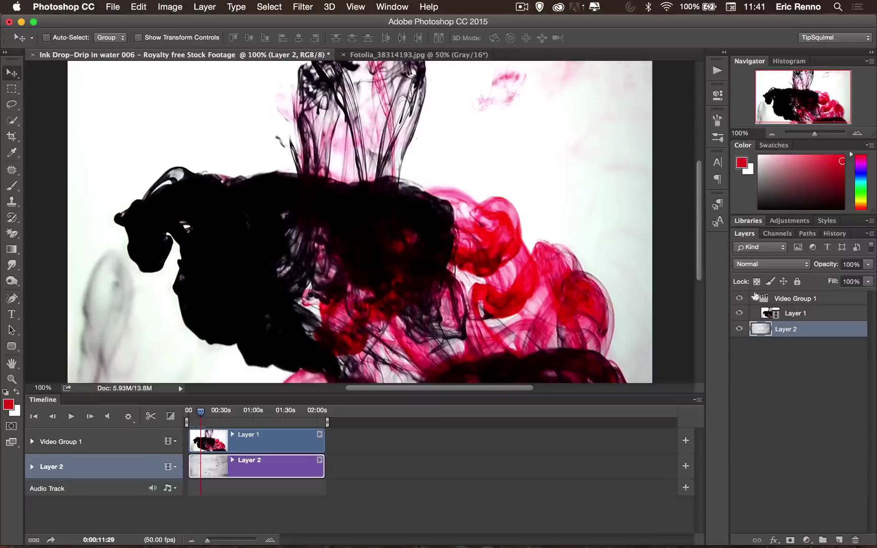
Step: Split Layer 1's Blend If 'This Layer' white slider to 183/245 so the concrete shows through
click(819, 313)
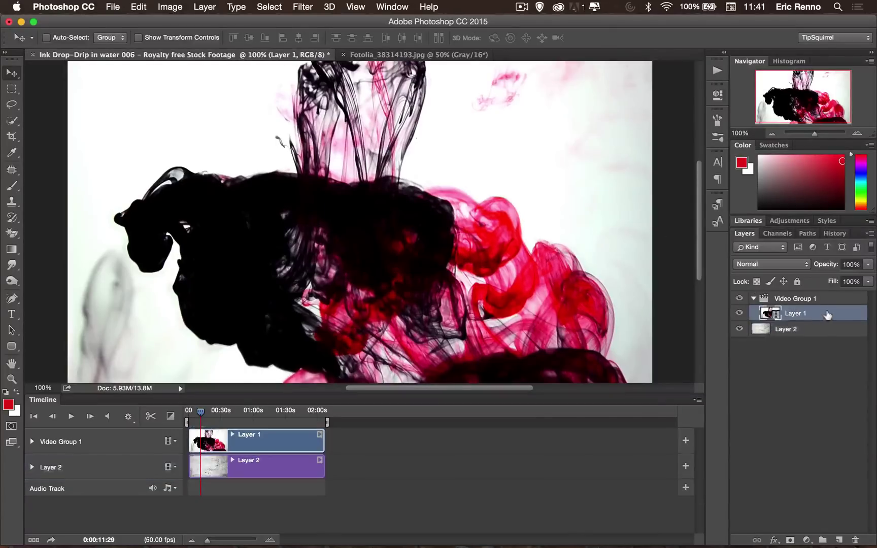
double_click(827, 314)
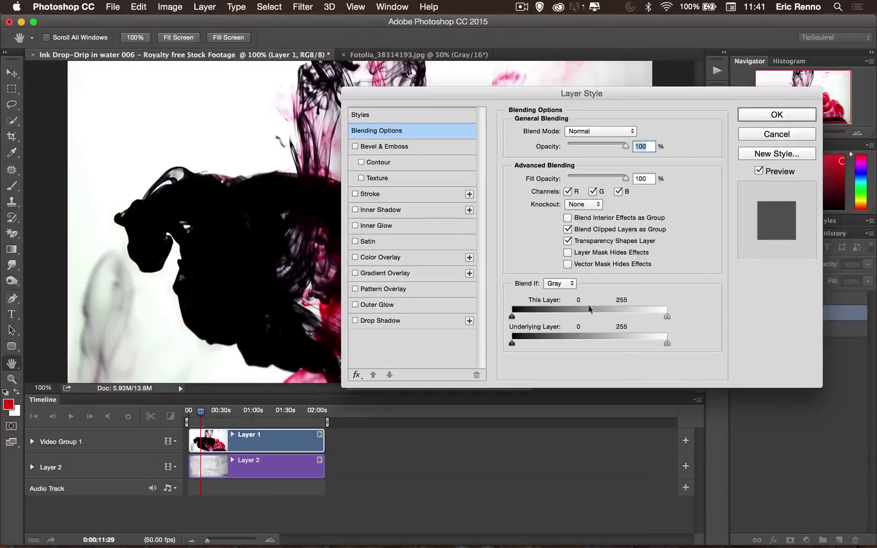
drag(561, 94, 612, 52)
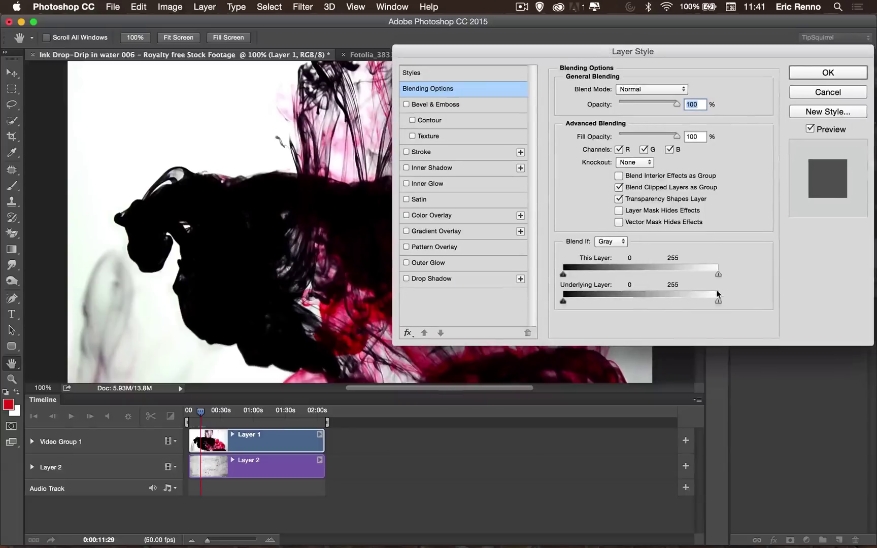
drag(716, 276, 694, 275)
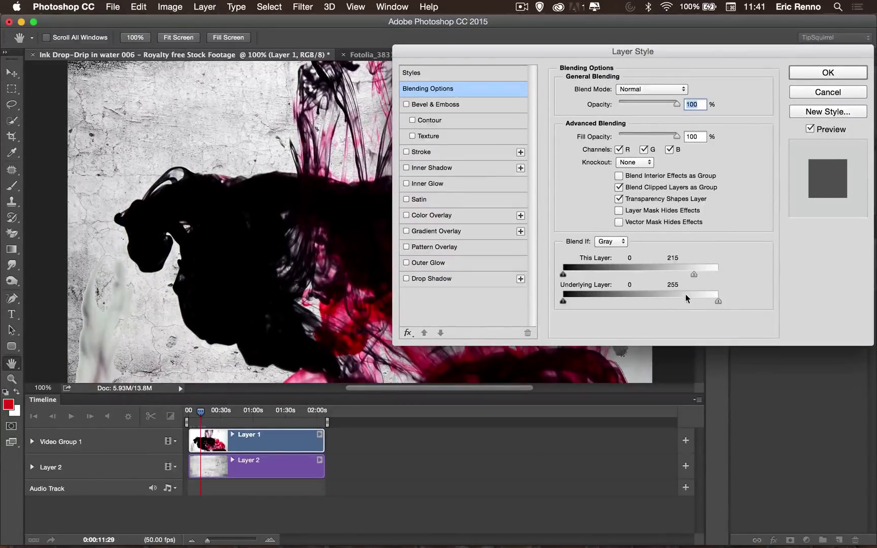
drag(697, 274, 672, 277)
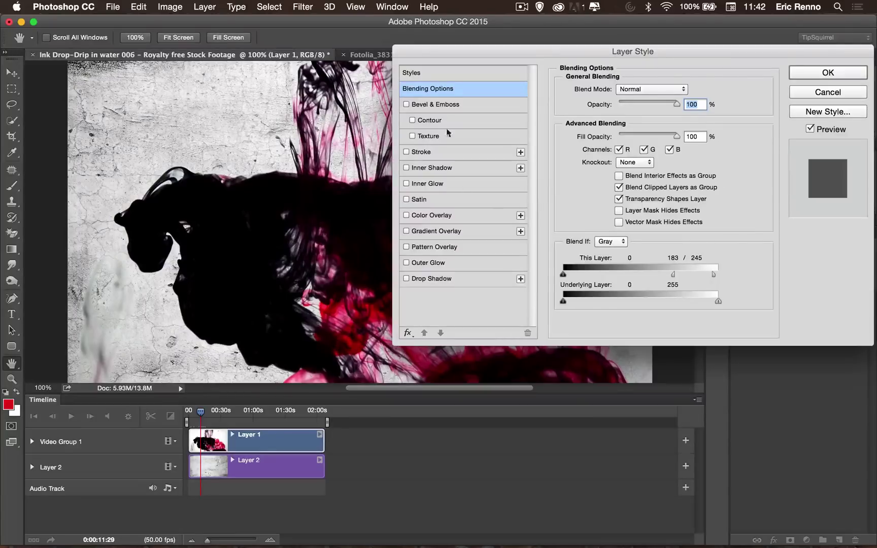
click(813, 74)
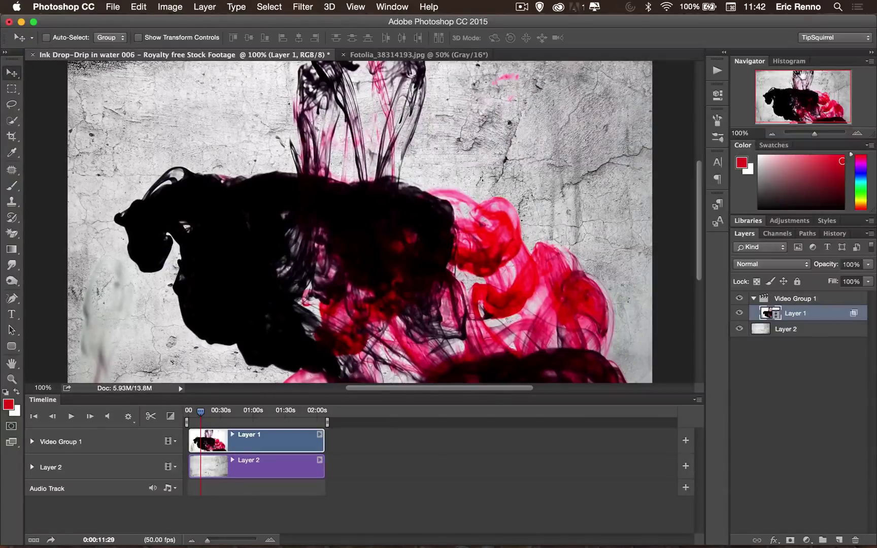
mouse_move(201, 412)
mouse_down()
mouse_move(295, 413)
mouse_move(198, 418)
mouse_up()
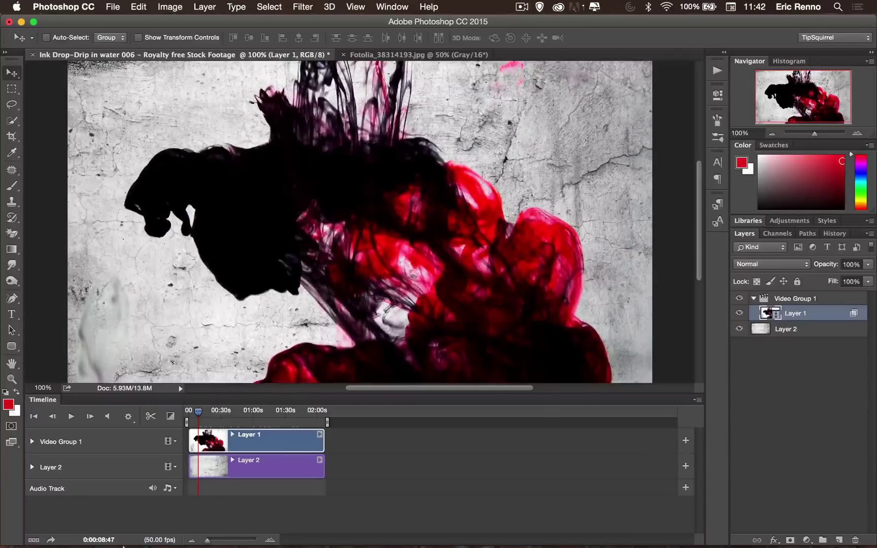
Step: Preview TipSquirrel_Logo.png from Bridge, then open it with Adobe Photoshop CC 2015
click(141, 539)
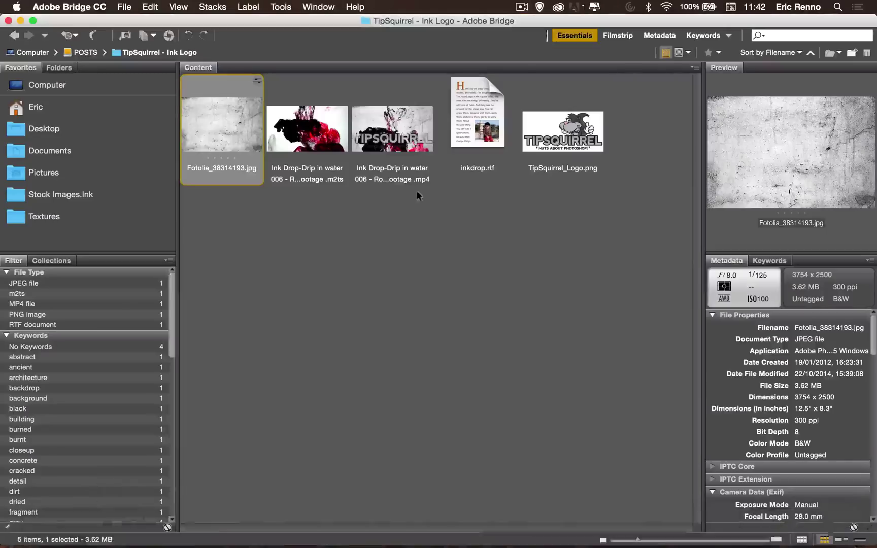
double_click(563, 132)
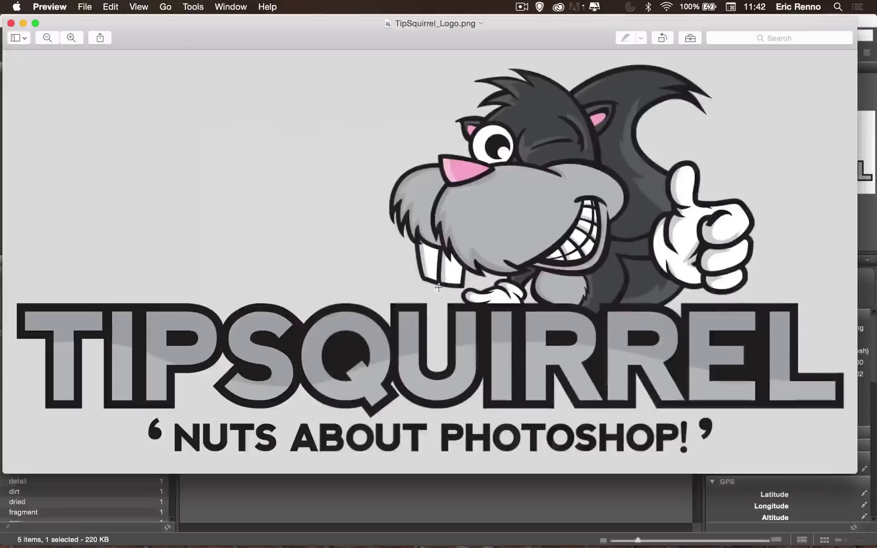
click(11, 23)
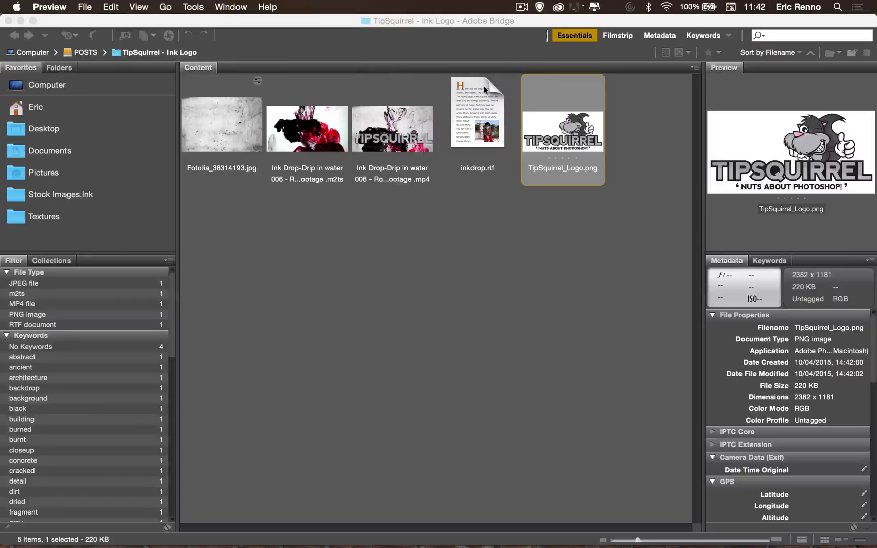
click(572, 137)
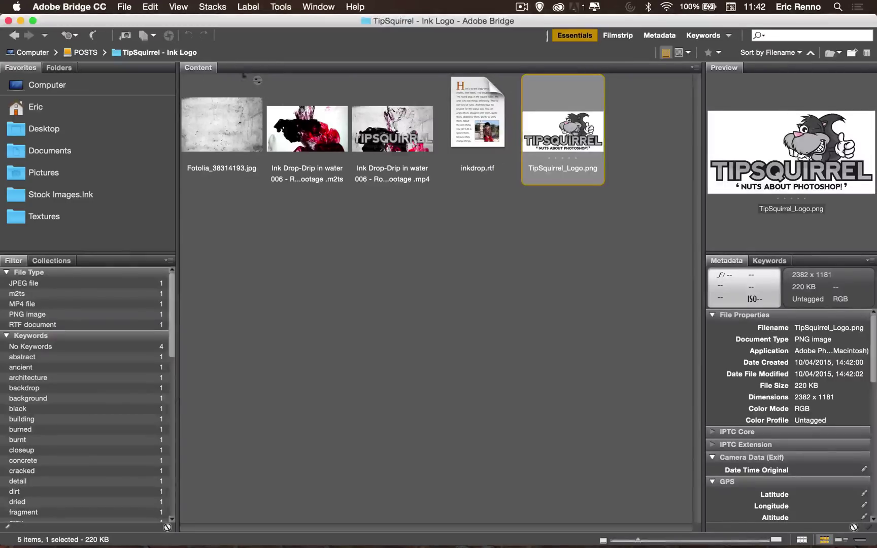
right_click(589, 135)
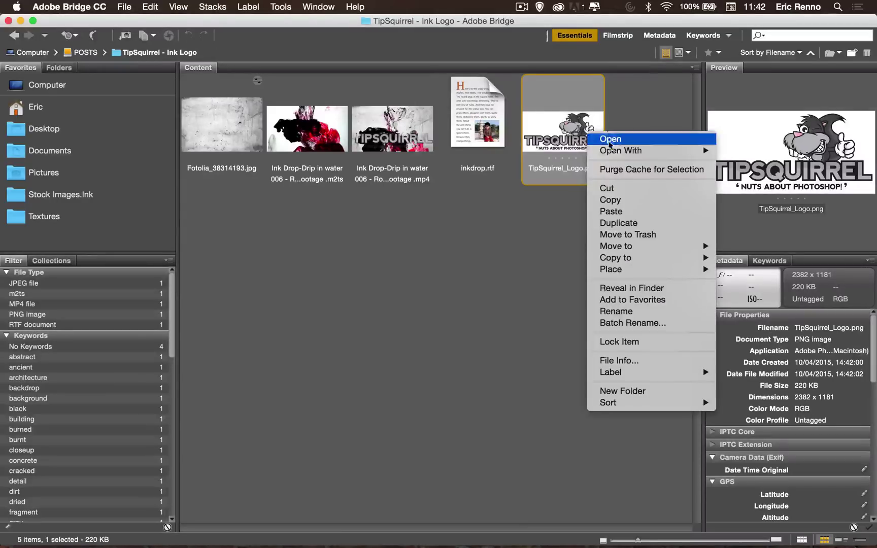
mouse_move(623, 154)
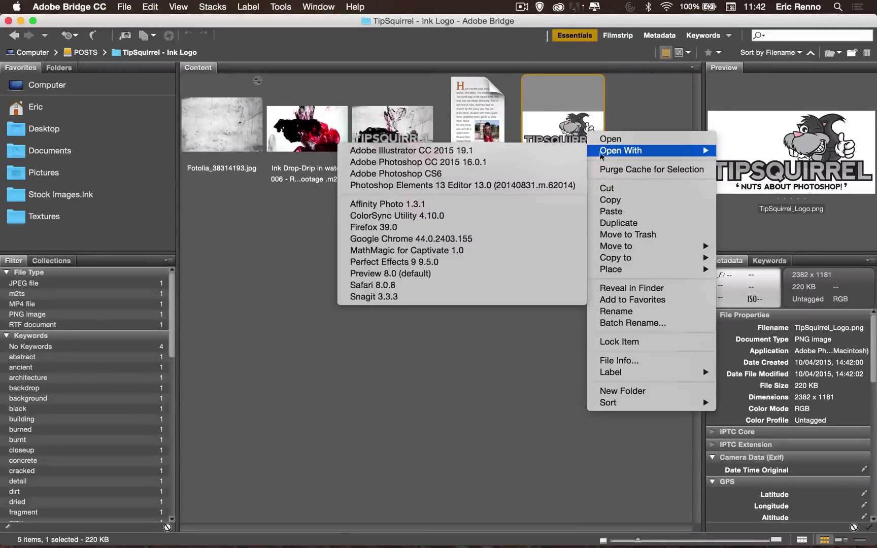
click(520, 161)
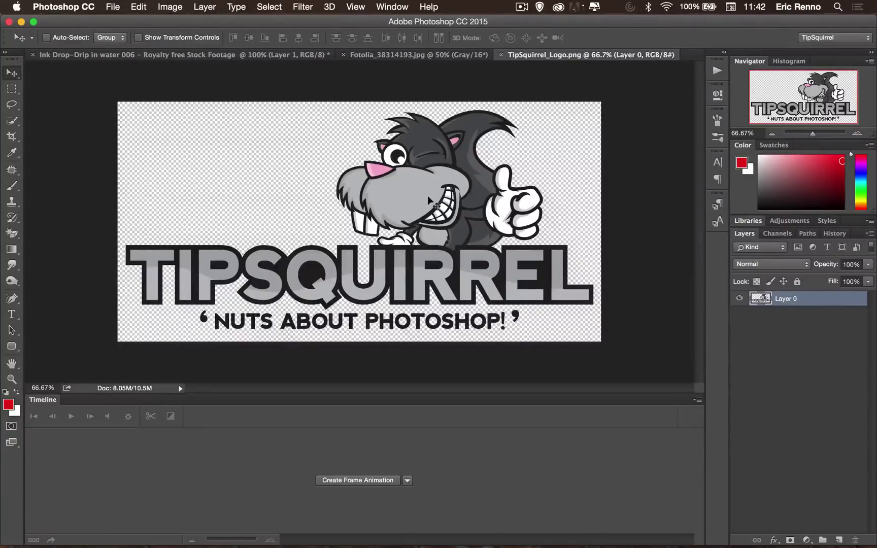
Step: Drag the TipSquirrel logo into the Ink Drop document as Layer 3, above the video group
mouse_move(428, 195)
mouse_down()
mouse_move(313, 200)
mouse_move(145, 120)
mouse_move(120, 53)
mouse_up()
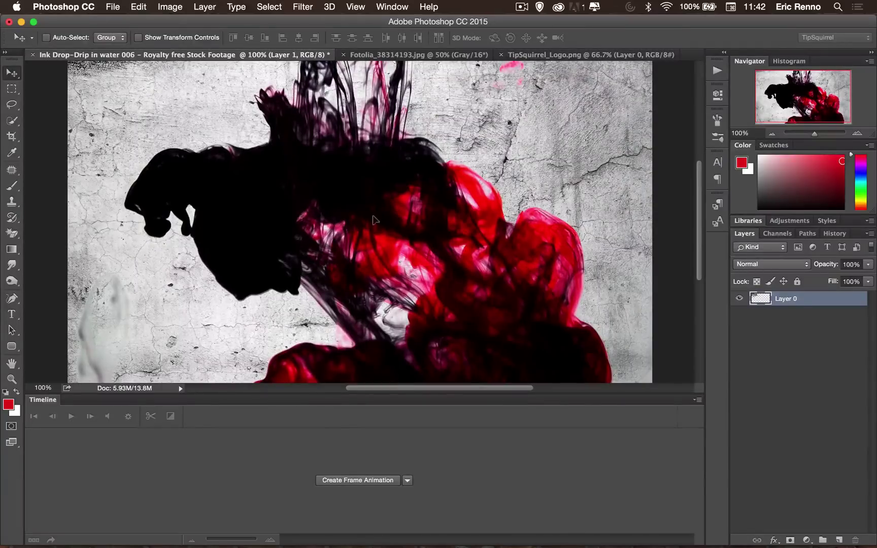
drag(378, 216, 411, 232)
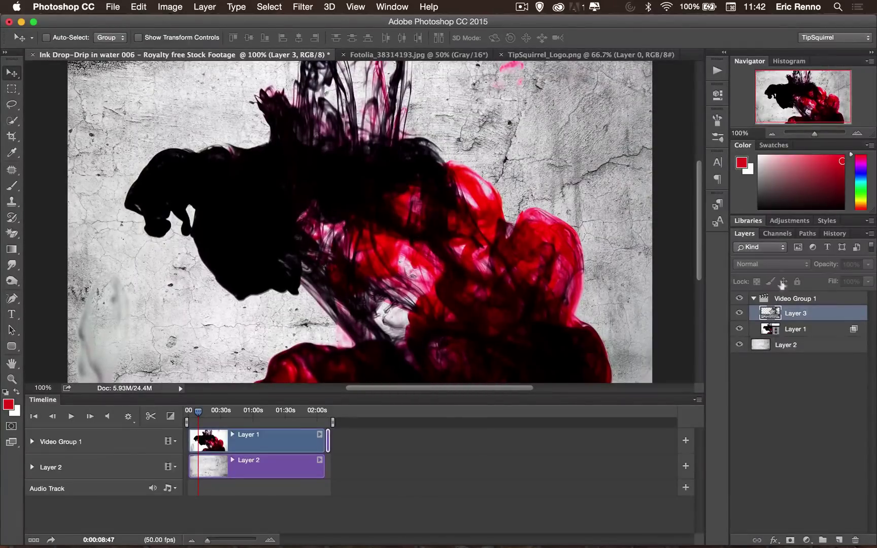
drag(824, 311, 827, 292)
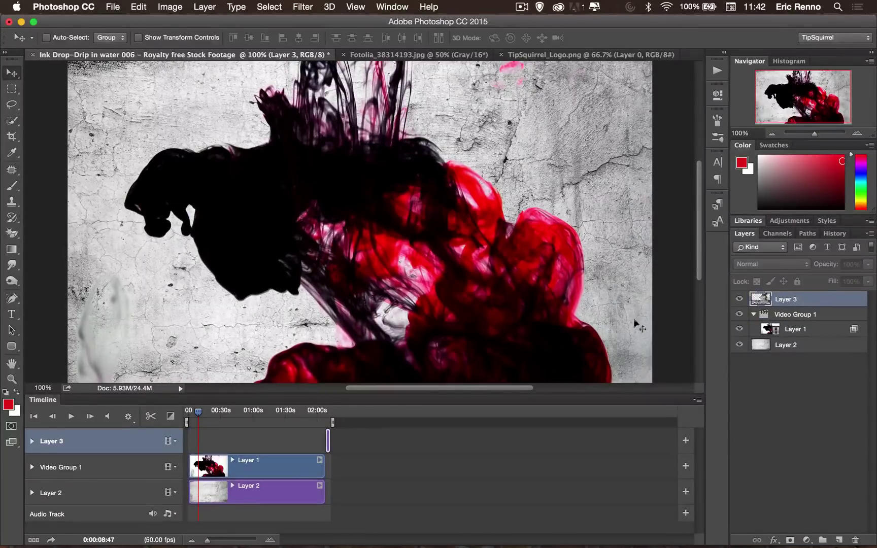
Step: Start the logo clip at time zero and scale Layer 3 to about 82% inside the frame
drag(325, 434, 214, 432)
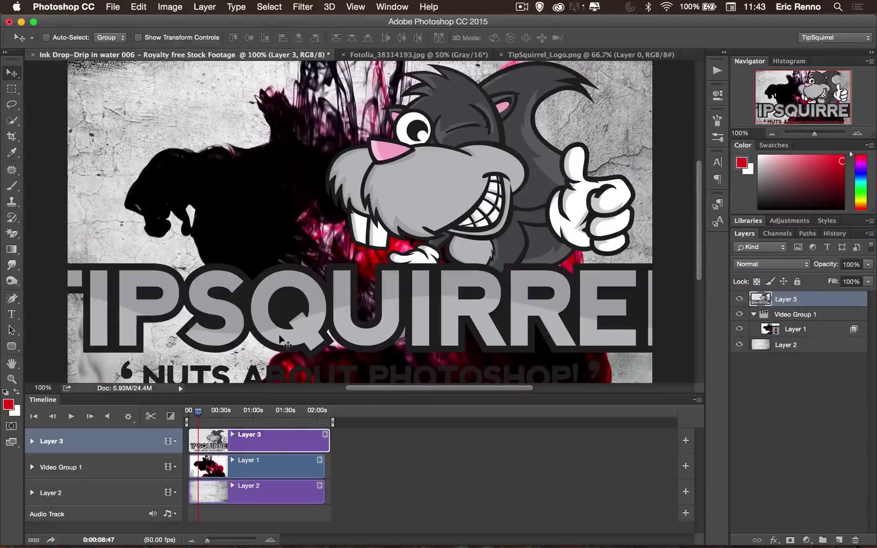
key(super+t)
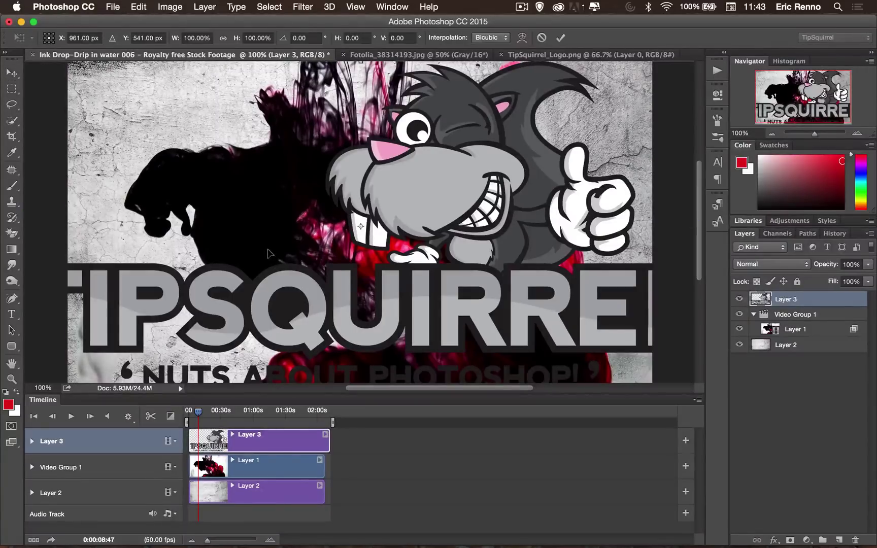
key(super+0)
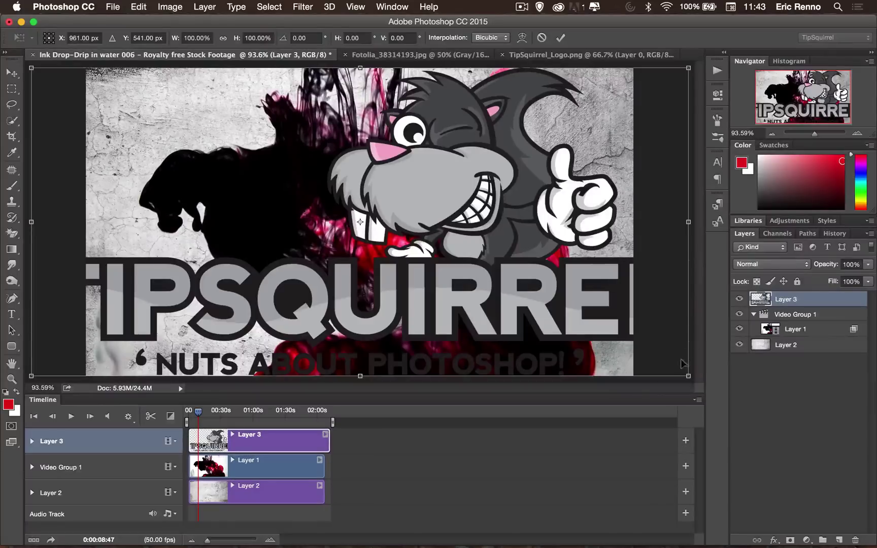
drag(684, 372, 630, 348)
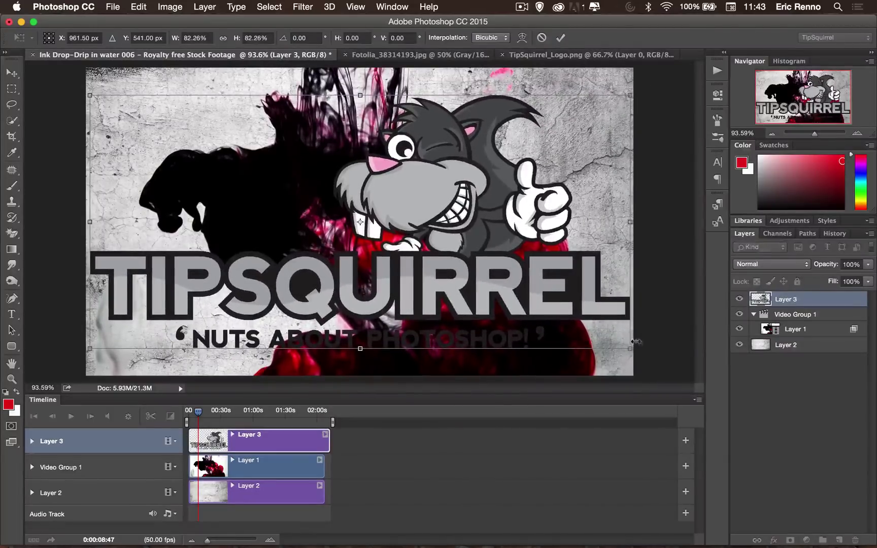
click(561, 38)
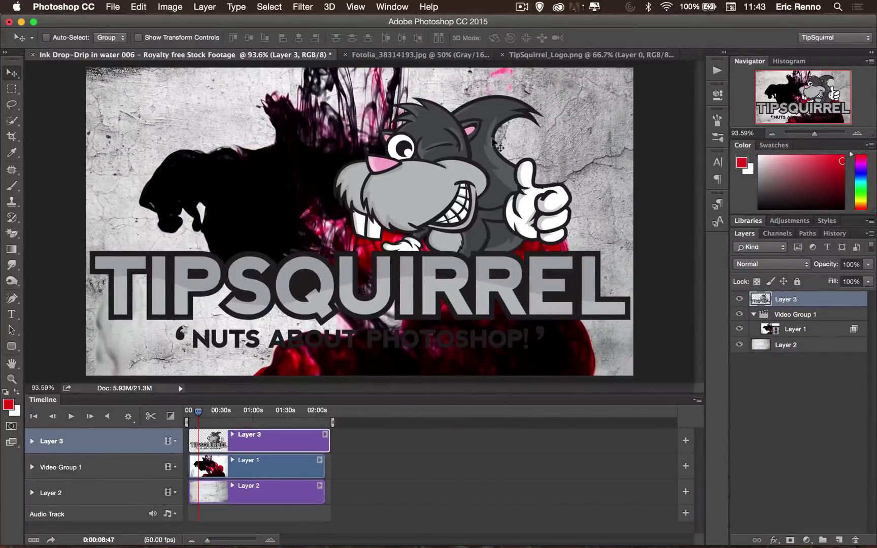
Step: Trim the Layer 3 logo clip to end with the video and clip it to Video Group 1
mouse_move(325, 437)
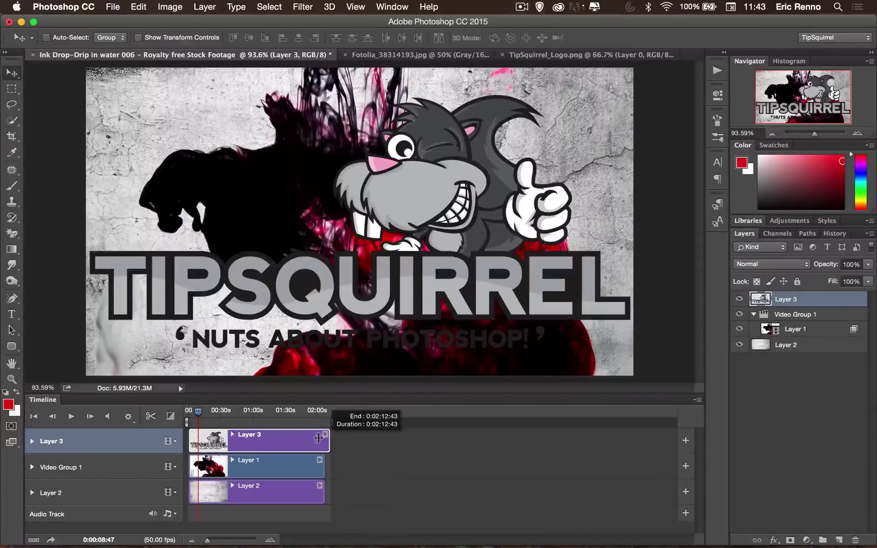
drag(318, 437, 312, 438)
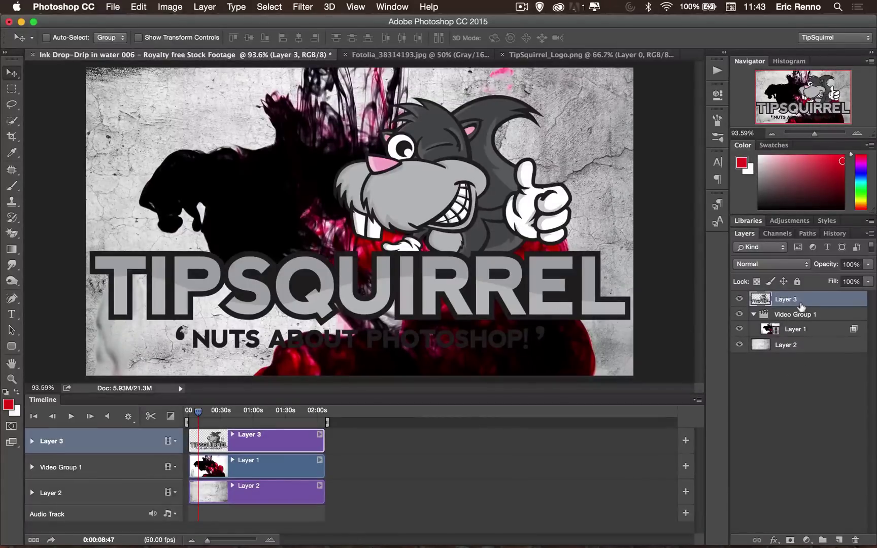
drag(801, 307, 784, 303)
alt+click(784, 309)
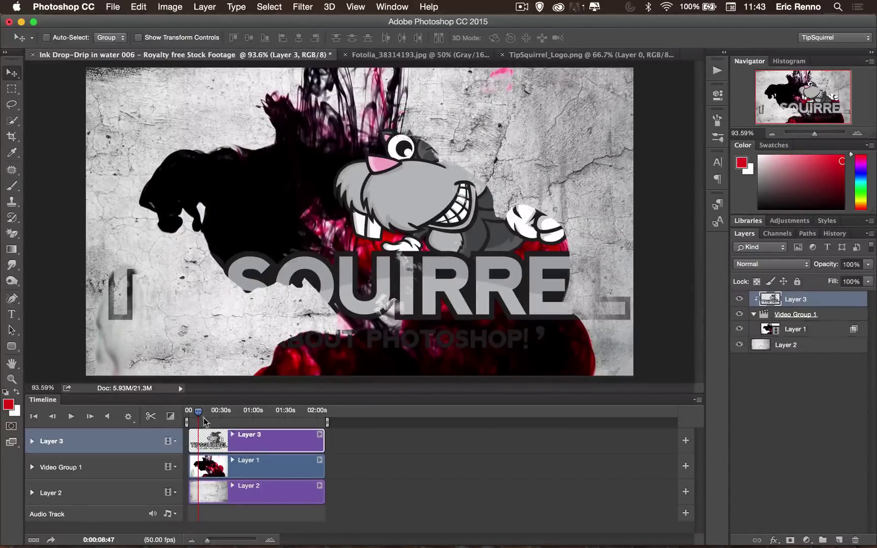
mouse_move(198, 412)
mouse_down()
mouse_move(323, 415)
mouse_move(189, 415)
mouse_up()
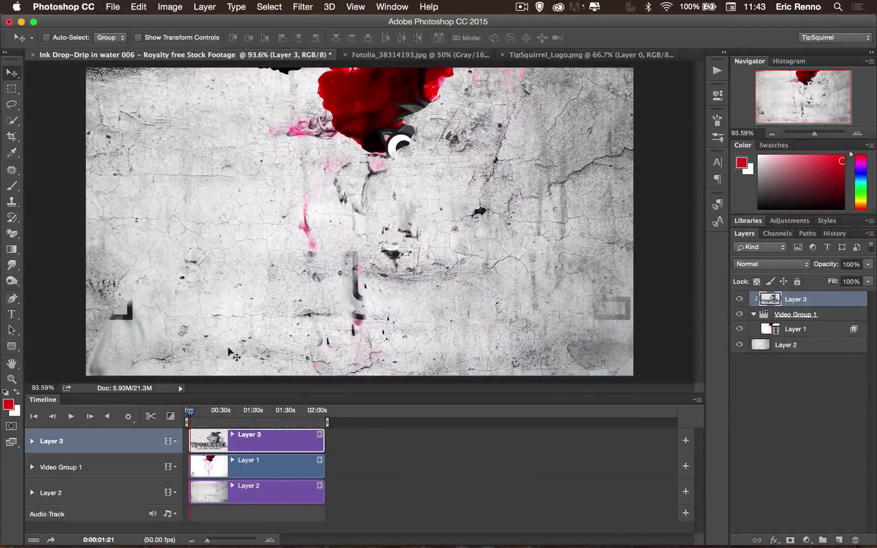
Step: Set the Layer 1 ink clip's speed to 400%, shortening it to 31.96 s
right_click(274, 466)
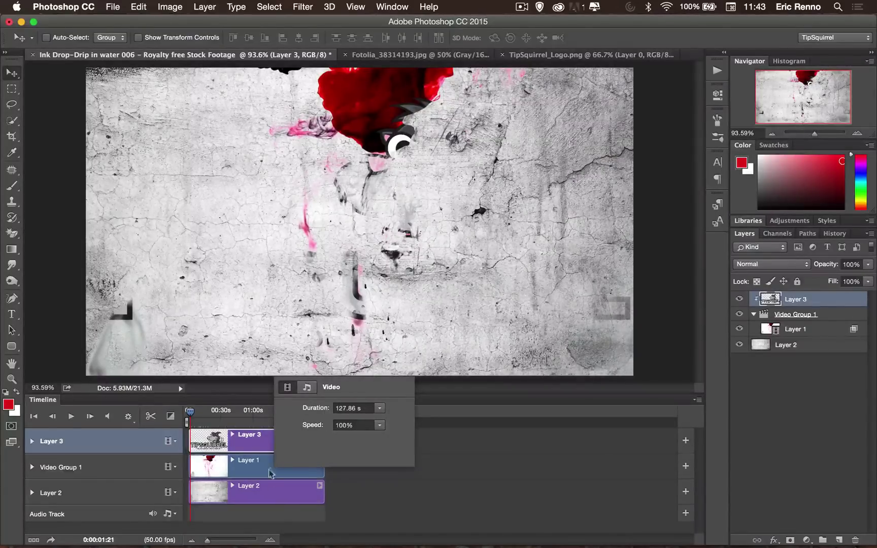
click(380, 425)
drag(378, 439, 406, 441)
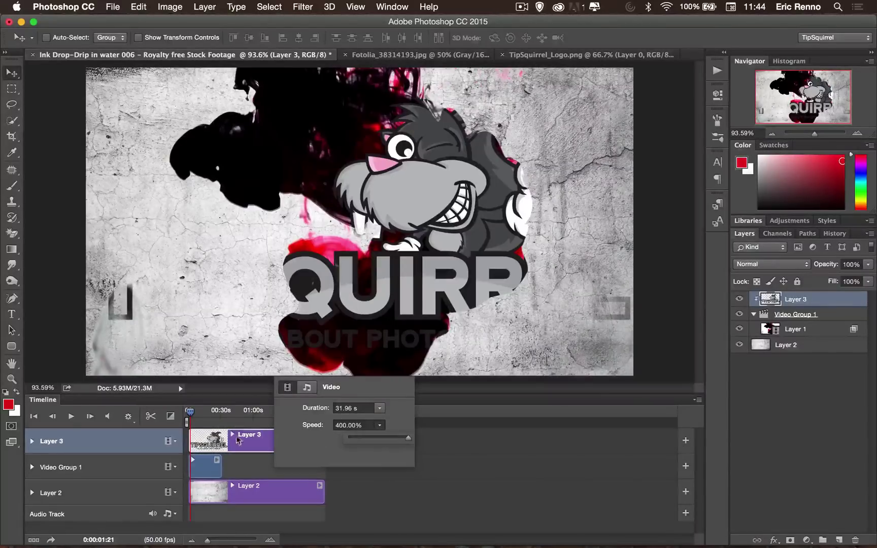
mouse_move(190, 412)
mouse_down()
mouse_move(223, 412)
mouse_move(197, 415)
mouse_up()
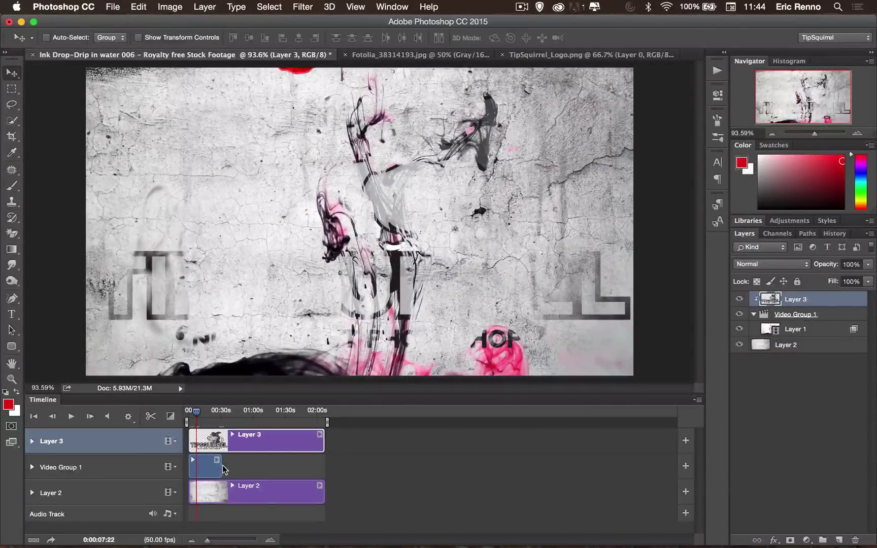
Step: Place the playhead at 07:18 and trim the Layer 1 ink clip to end there
click(270, 539)
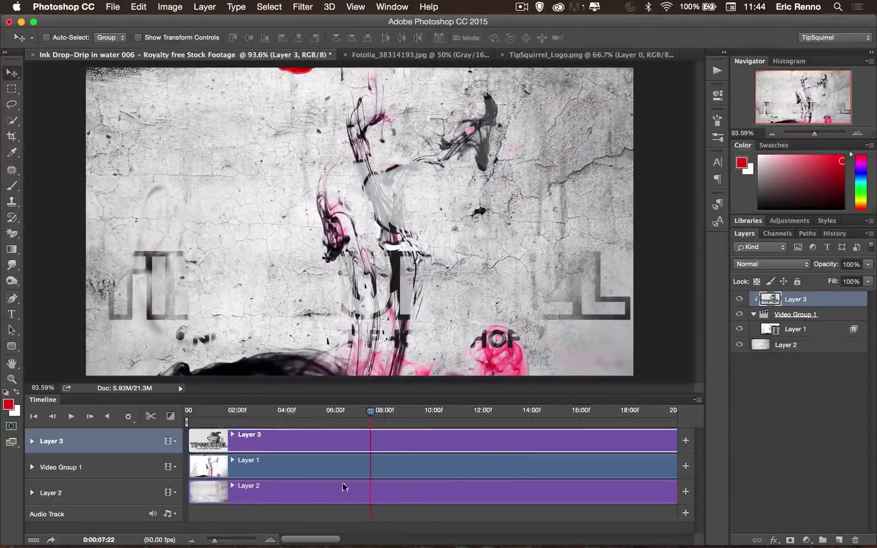
click(189, 538)
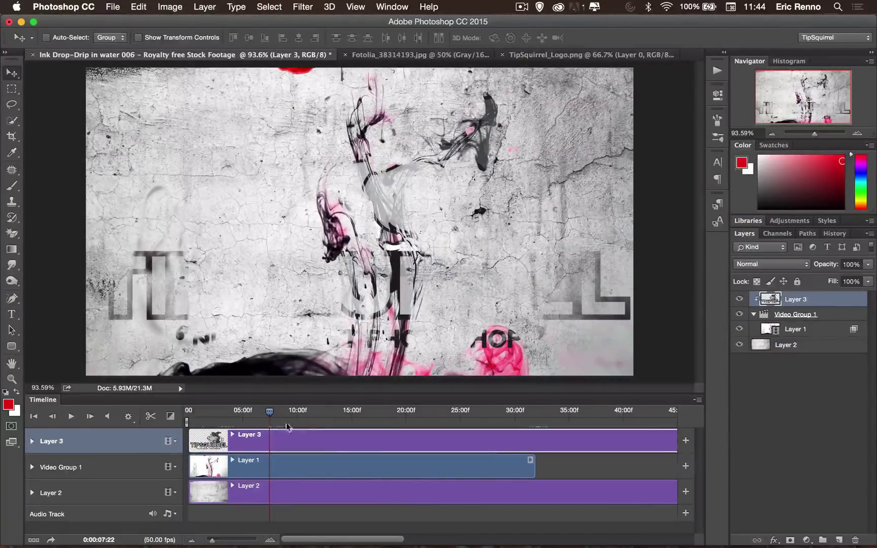
drag(269, 414, 268, 414)
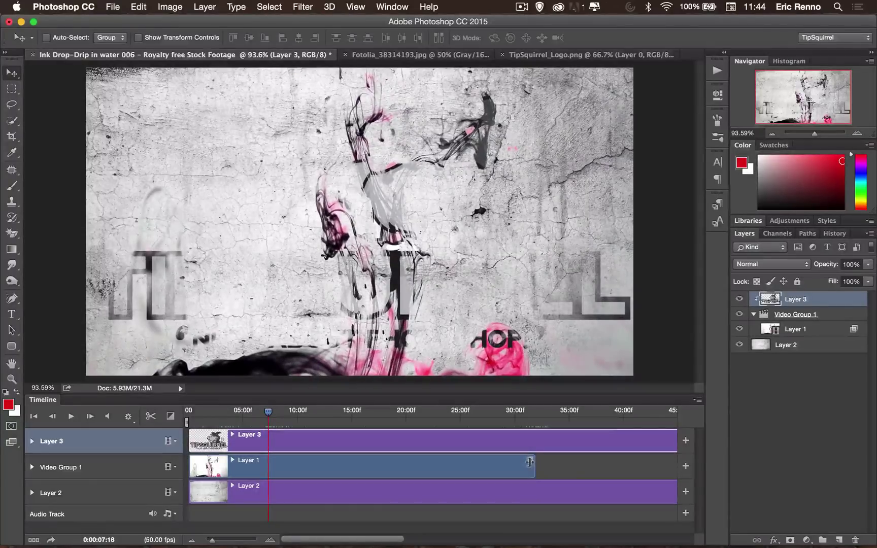
drag(529, 462, 264, 462)
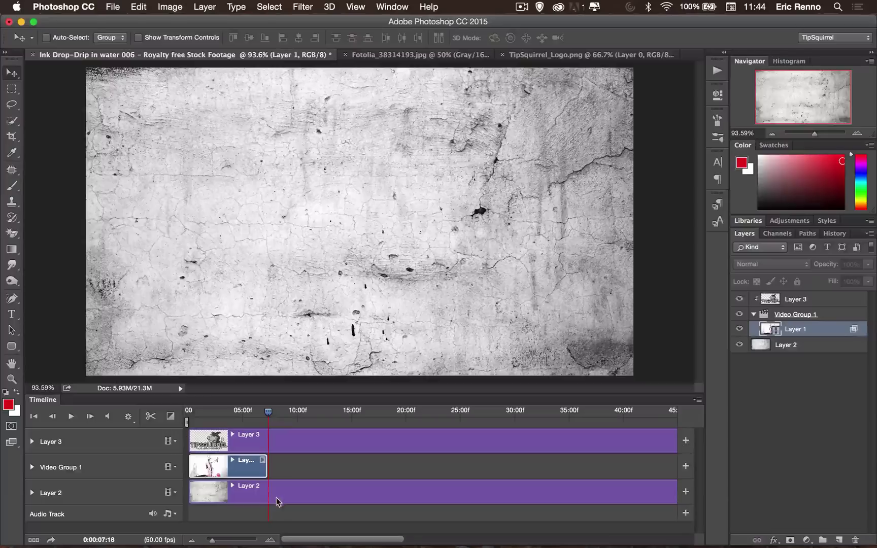
Step: Trim the Layer 3 logo and Layer 2 texture clips to end at 07:18 as well
click(192, 539)
click(191, 539)
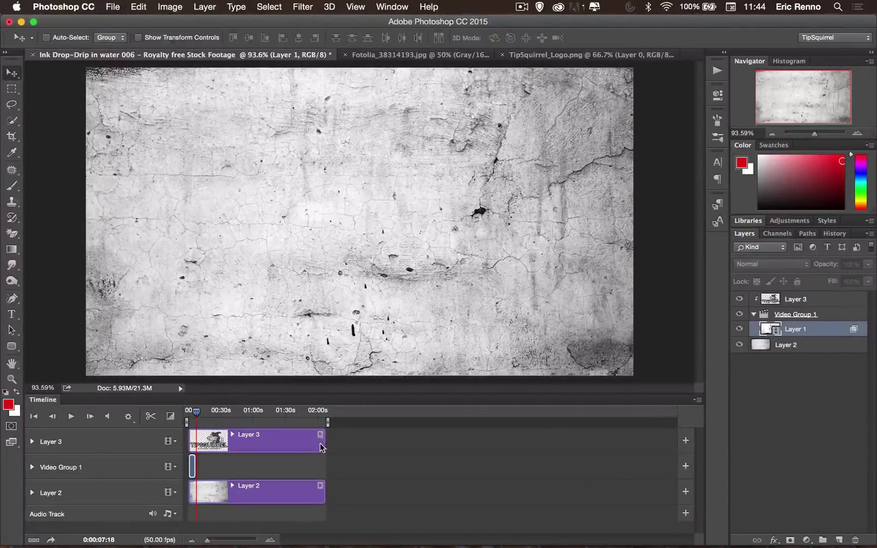
drag(319, 441, 193, 440)
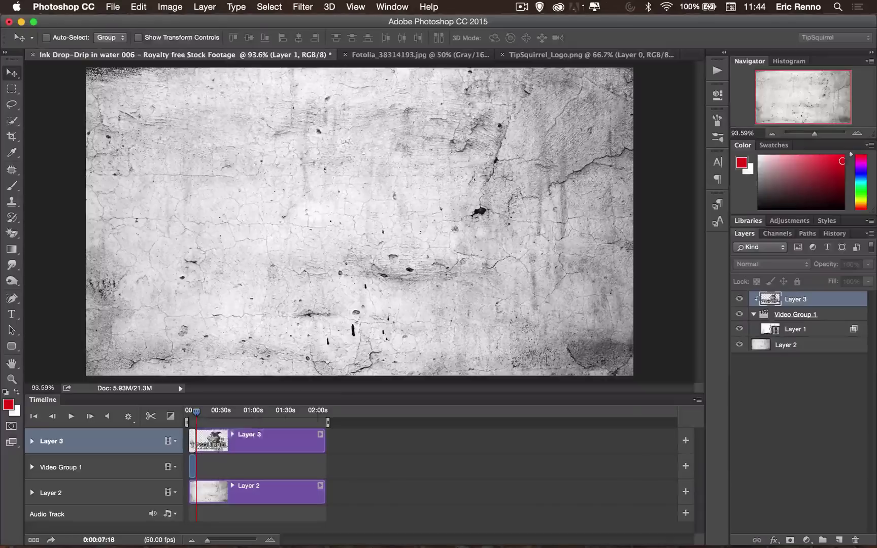
drag(320, 486, 223, 488)
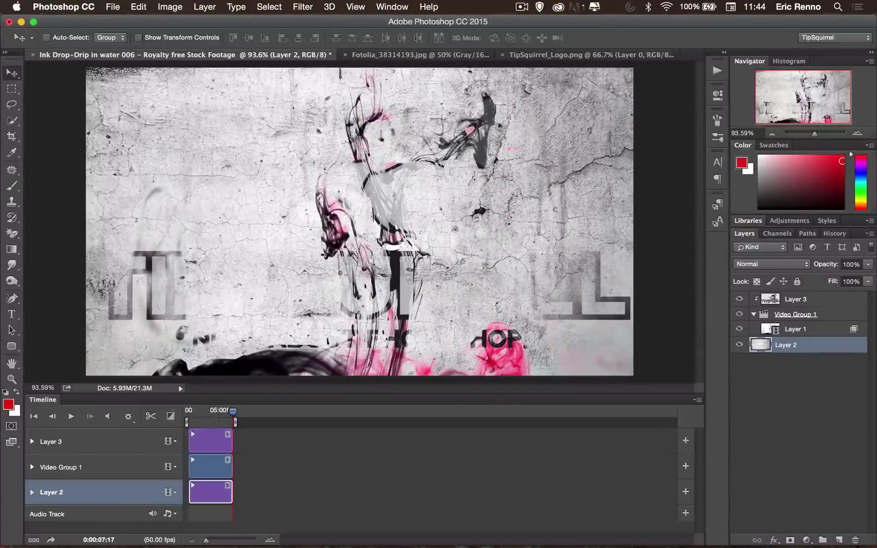
click(208, 412)
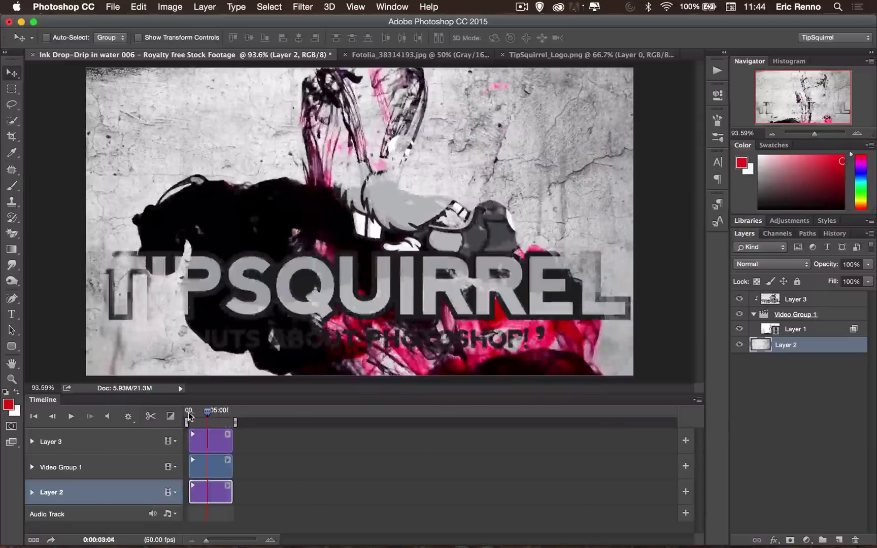
click(189, 415)
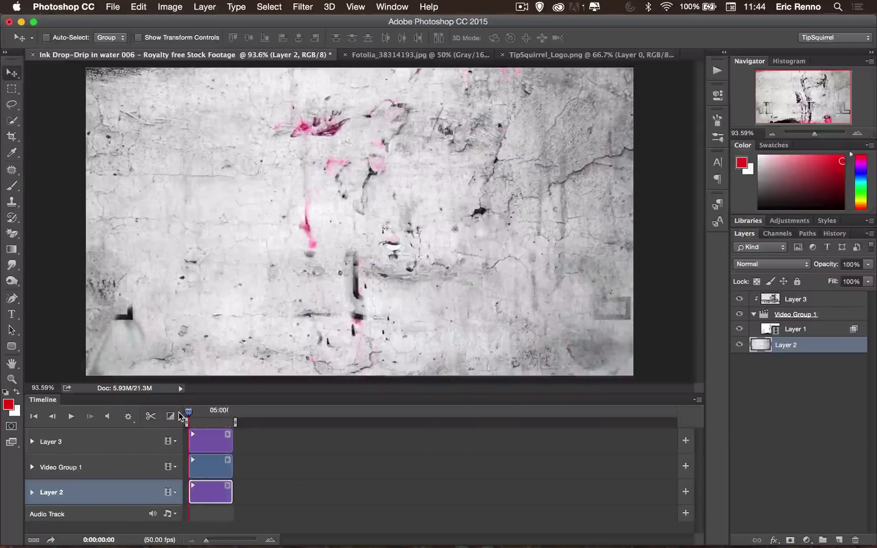
click(71, 416)
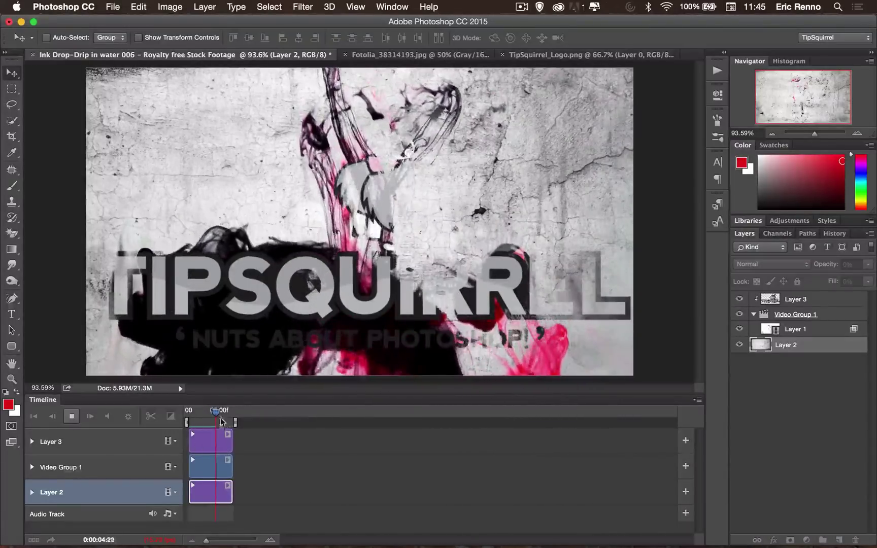
click(183, 420)
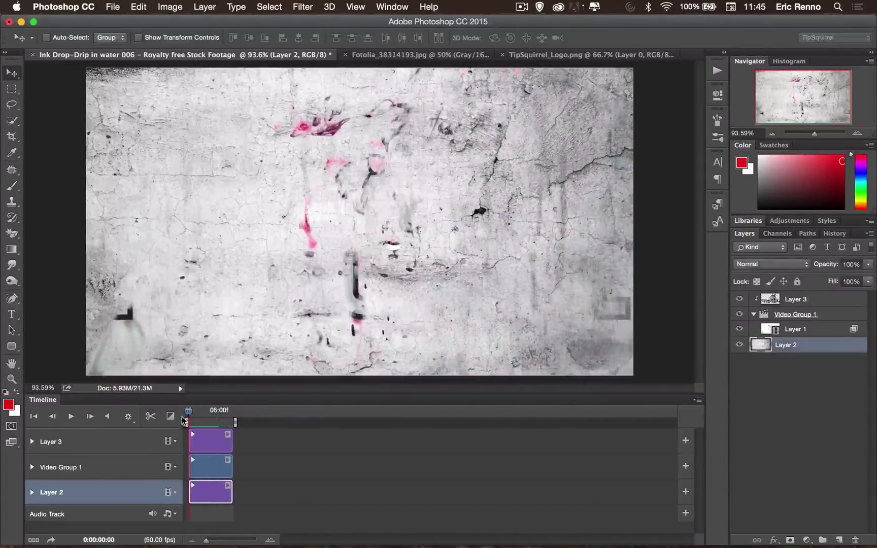
click(71, 416)
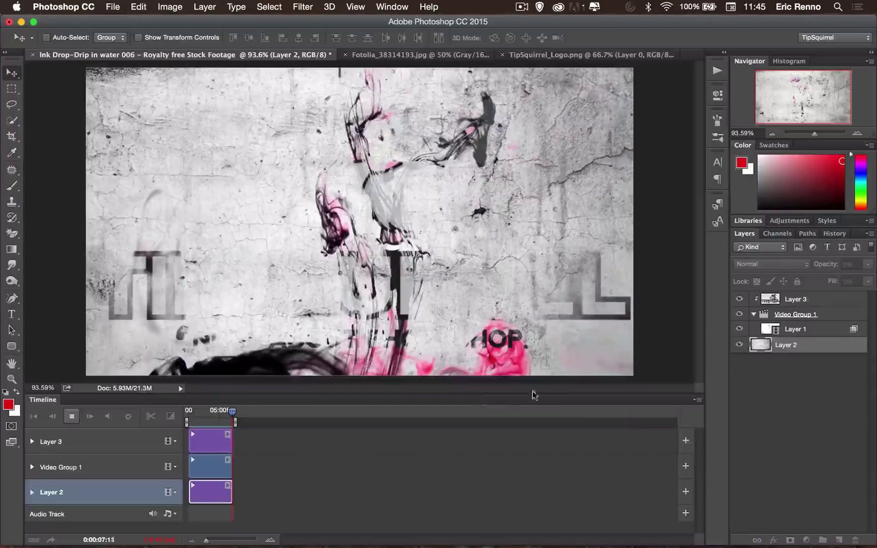
Step: Stop playback and open Render Video, keeping H.264 at 1920×1080 and 15 fps
key(space)
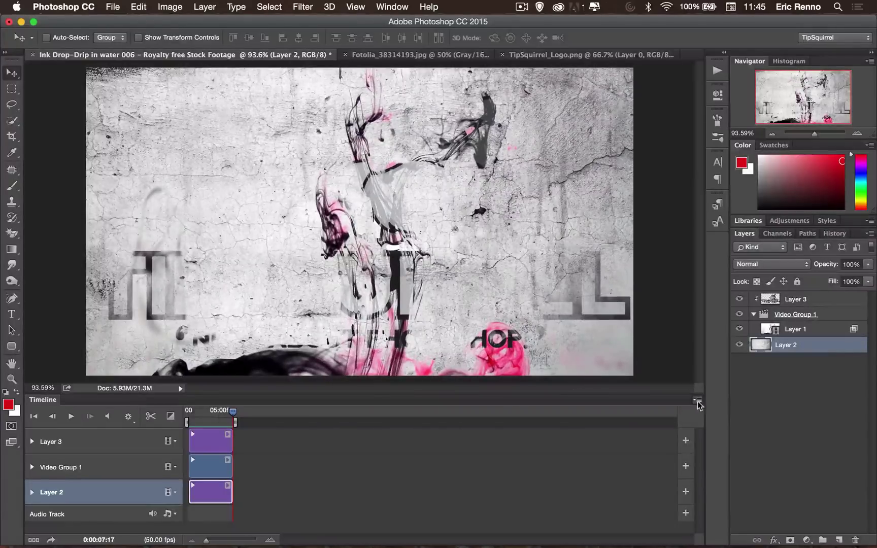
click(697, 402)
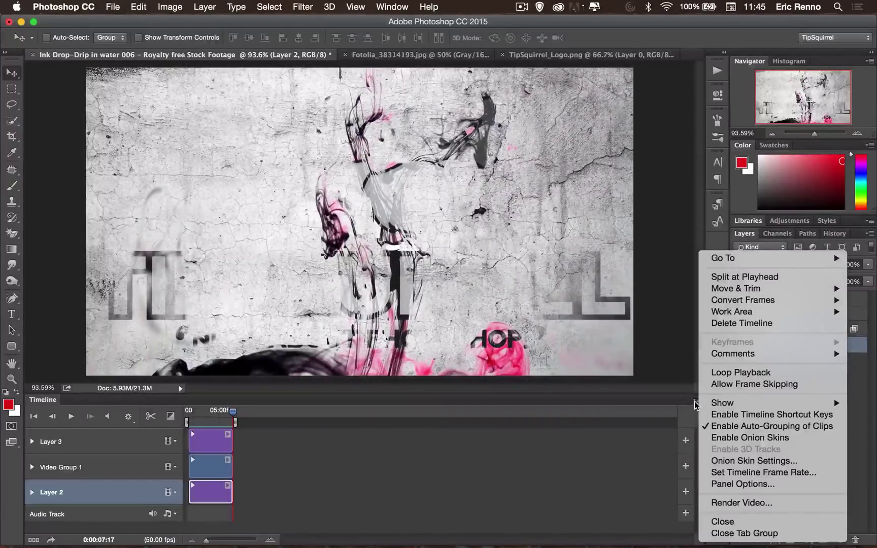
click(731, 502)
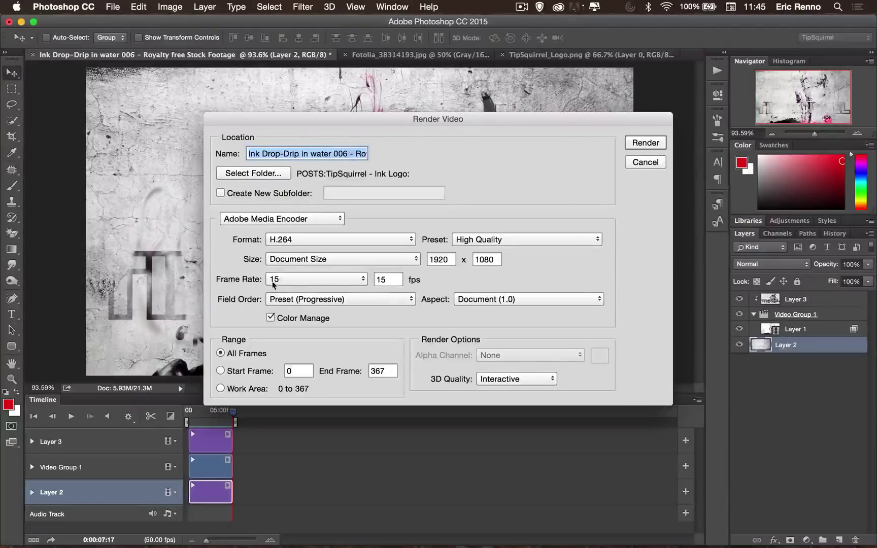
click(363, 280)
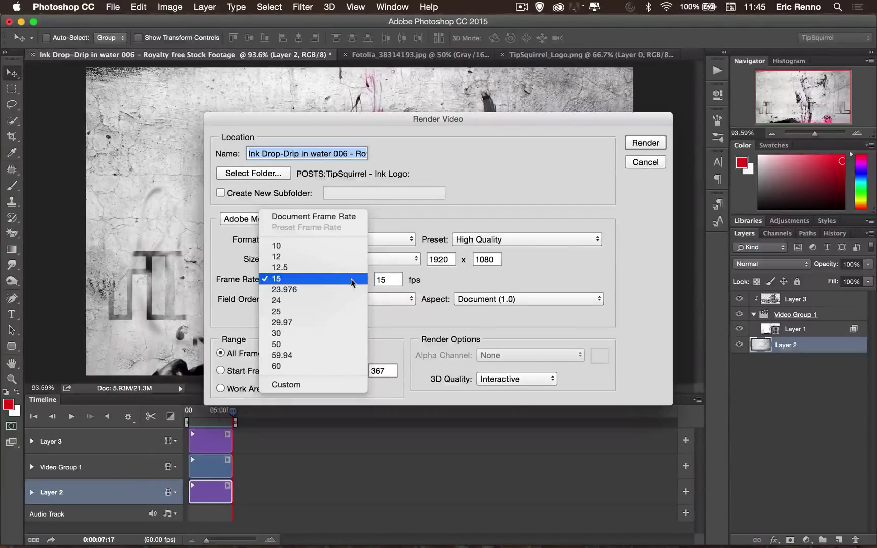
click(351, 282)
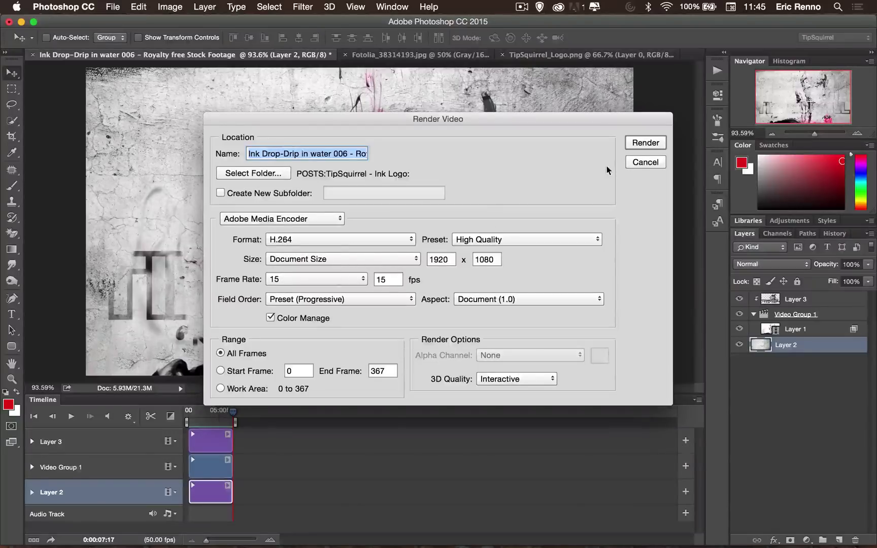
click(363, 280)
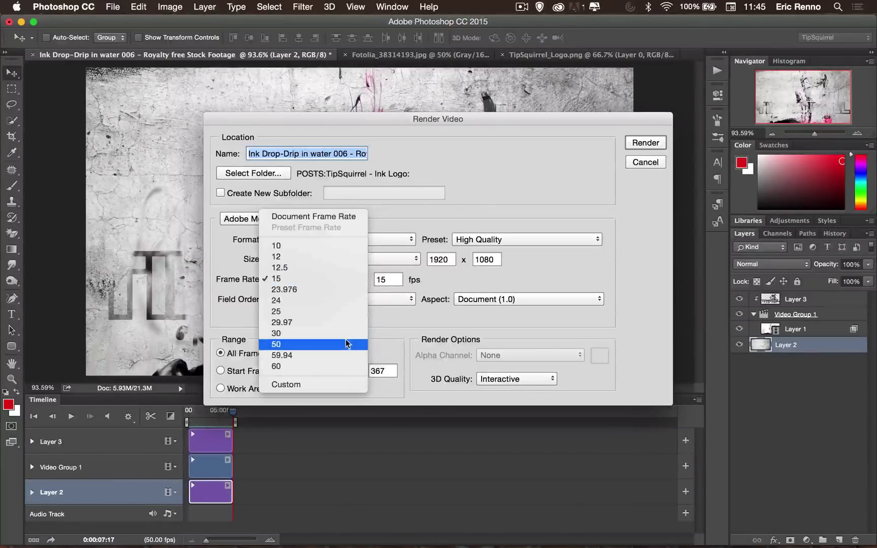
click(348, 280)
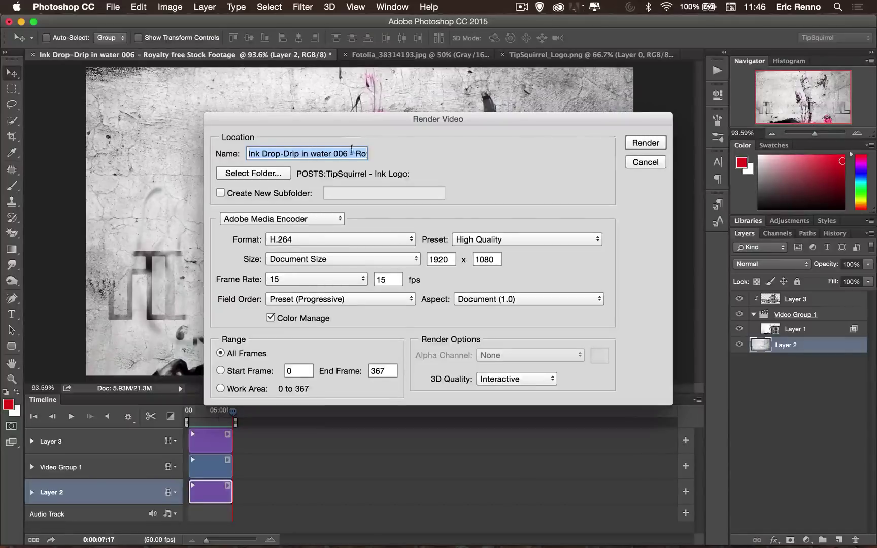
Step: Change the output name to 'Ink Drop logo 2' and render the H.264 video
click(345, 152)
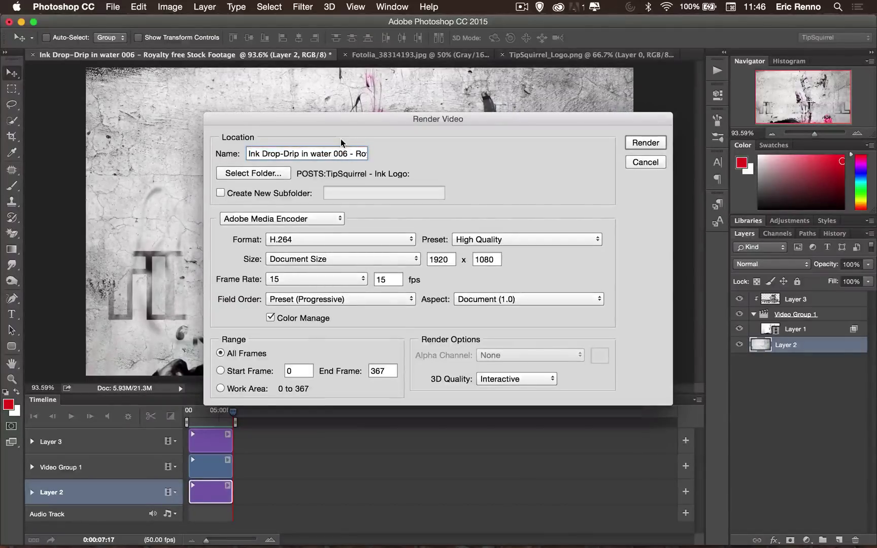
key(BackSpace)
key(BackSpace)
key(BackSpace)
key(BackSpace)
key(BackSpace)
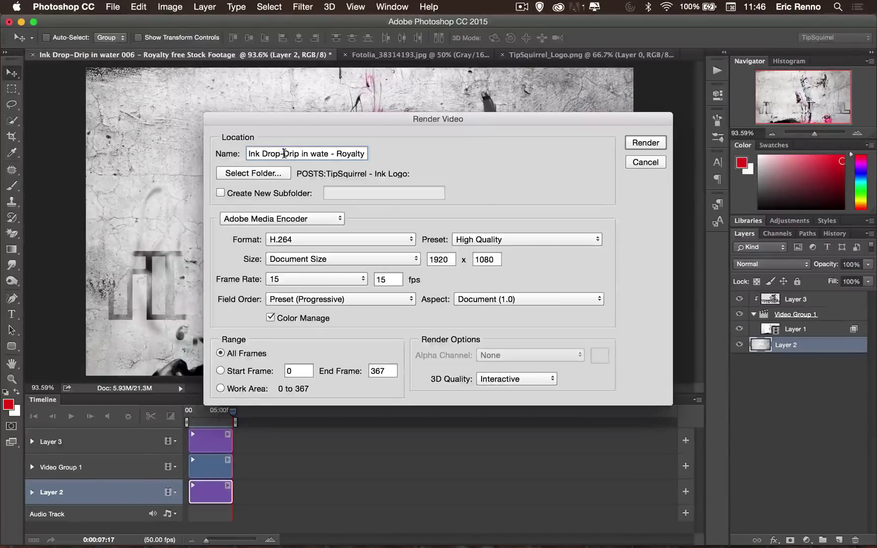
drag(283, 153, 402, 138)
key(BackSpace)
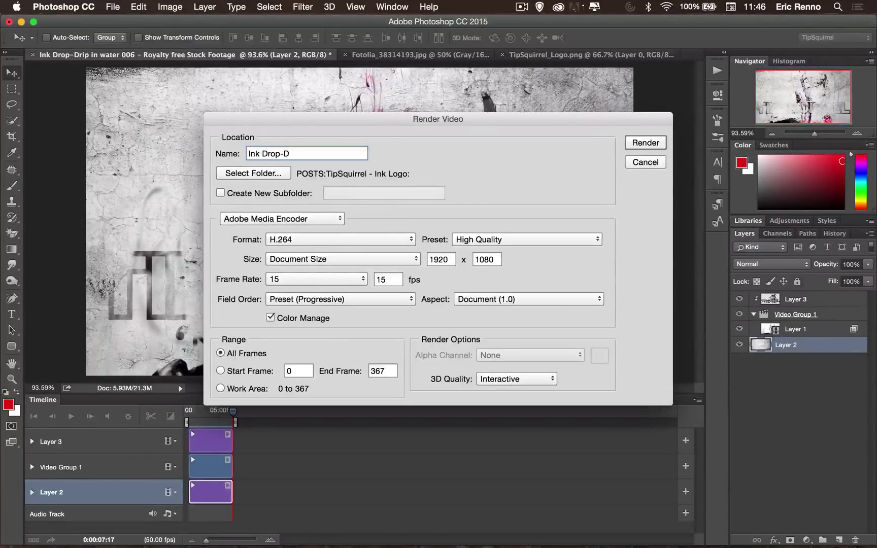
key(BackSpace)
text(lo)
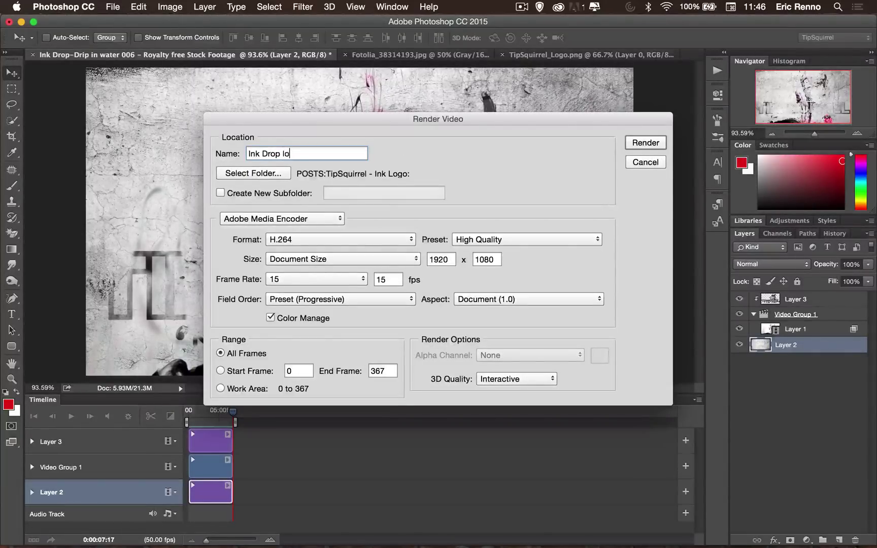
text(go 2)
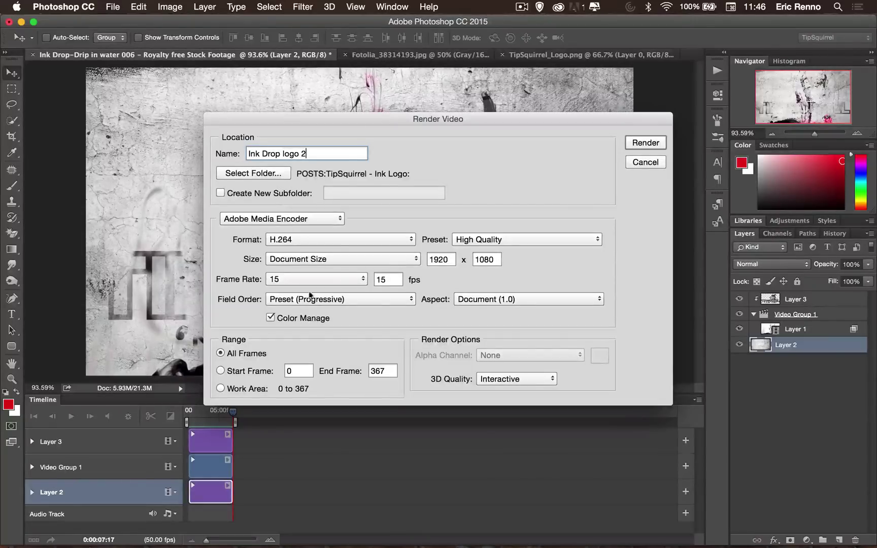
click(640, 143)
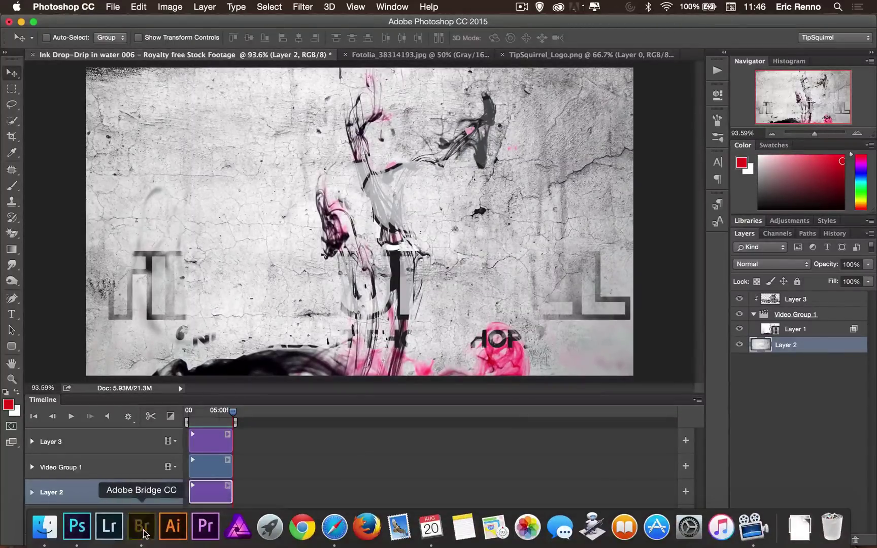
Step: In Adobe Bridge, select Ink Drop logo 2.mp4 and play it in the Filmstrip preview
click(146, 534)
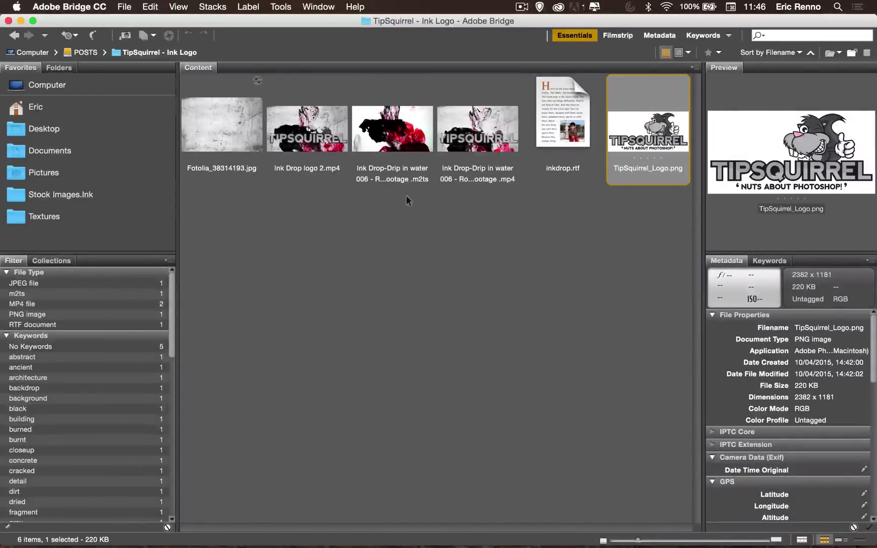
click(306, 136)
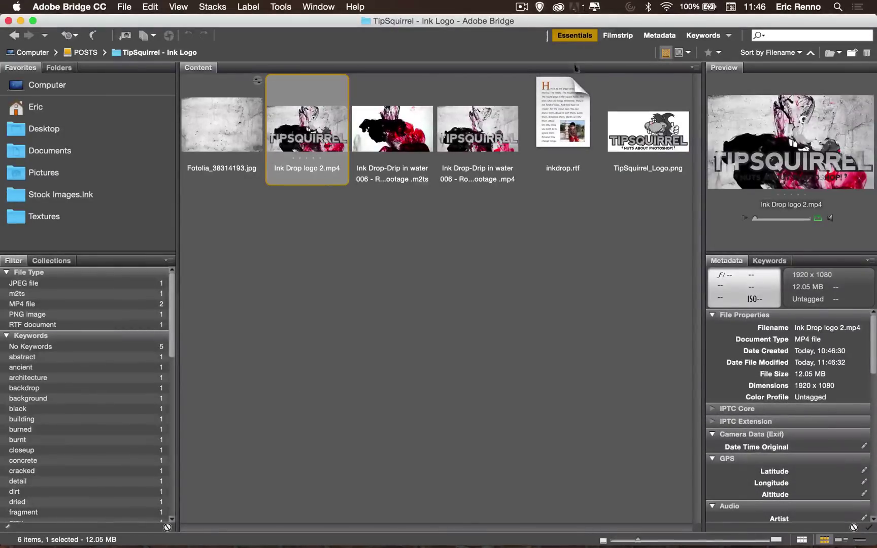
click(616, 35)
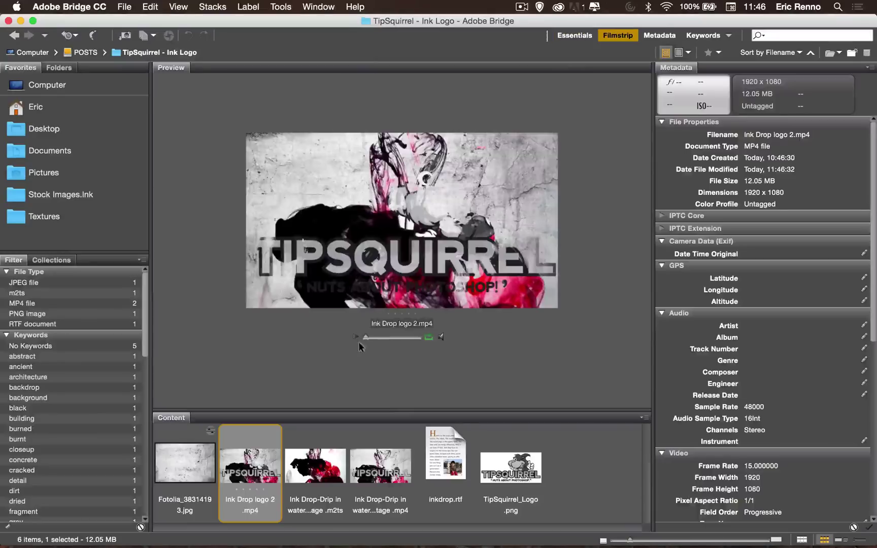
click(354, 337)
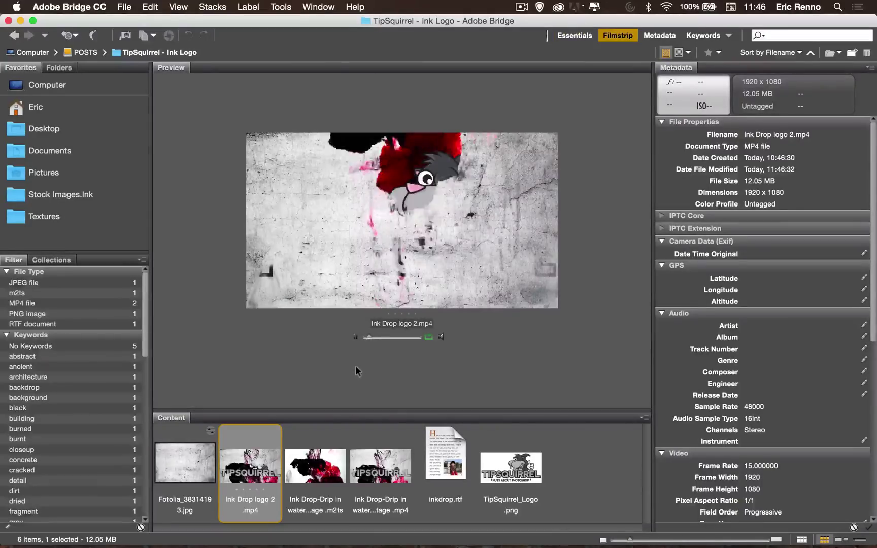